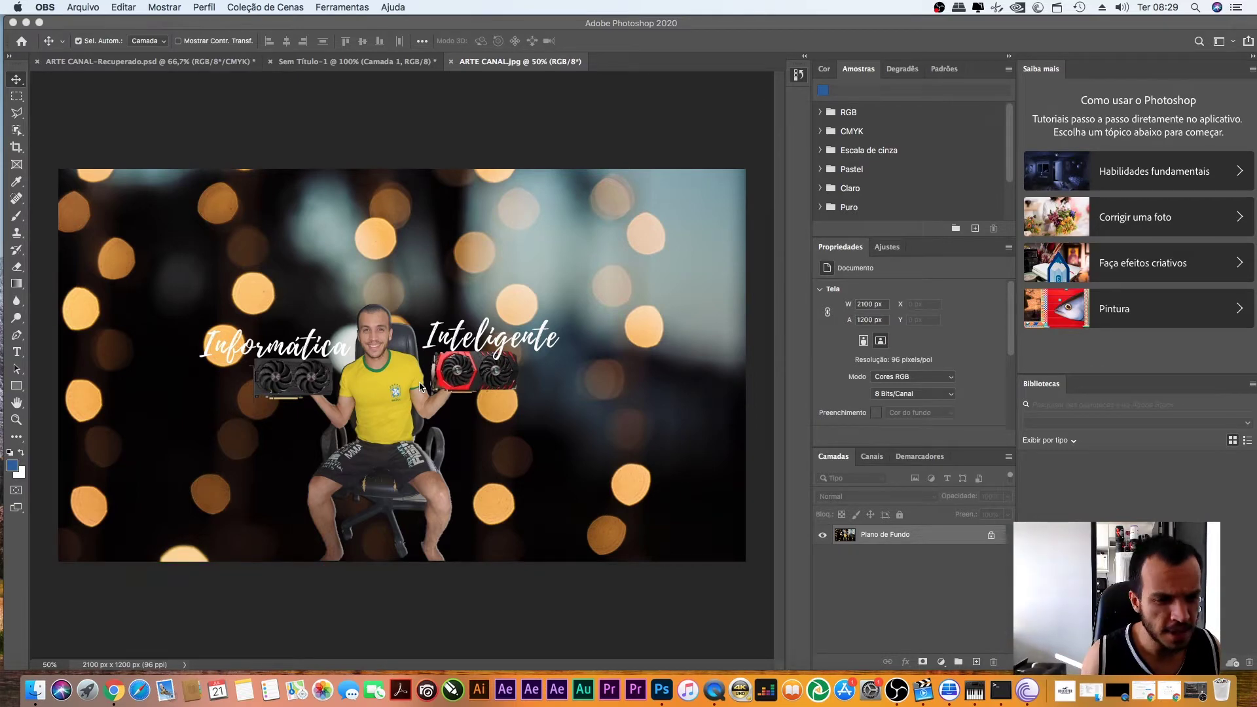
# - Zoom the ARTE CANAL.jpg view to frame the man's whole body
pyautogui.click(450, 587)
pyautogui.press('super+equal')
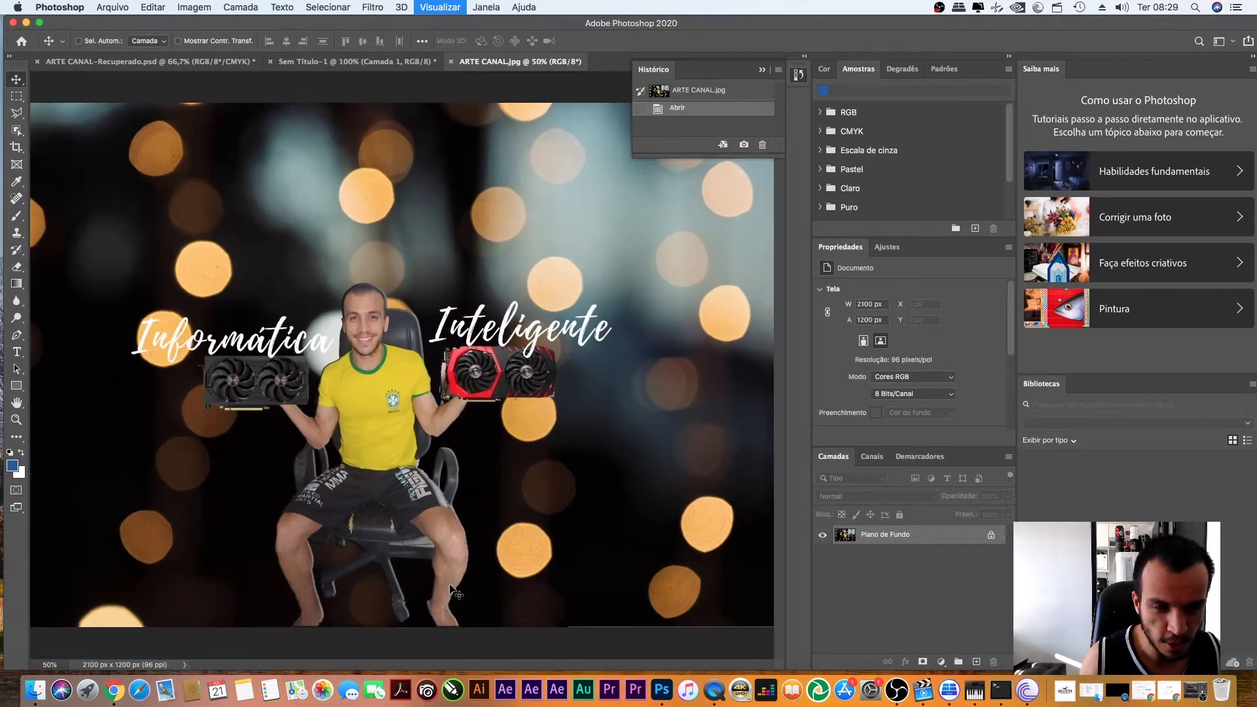
pyautogui.press('super+equal')
pyautogui.press('super+equal')
pyautogui.press('super+minus')
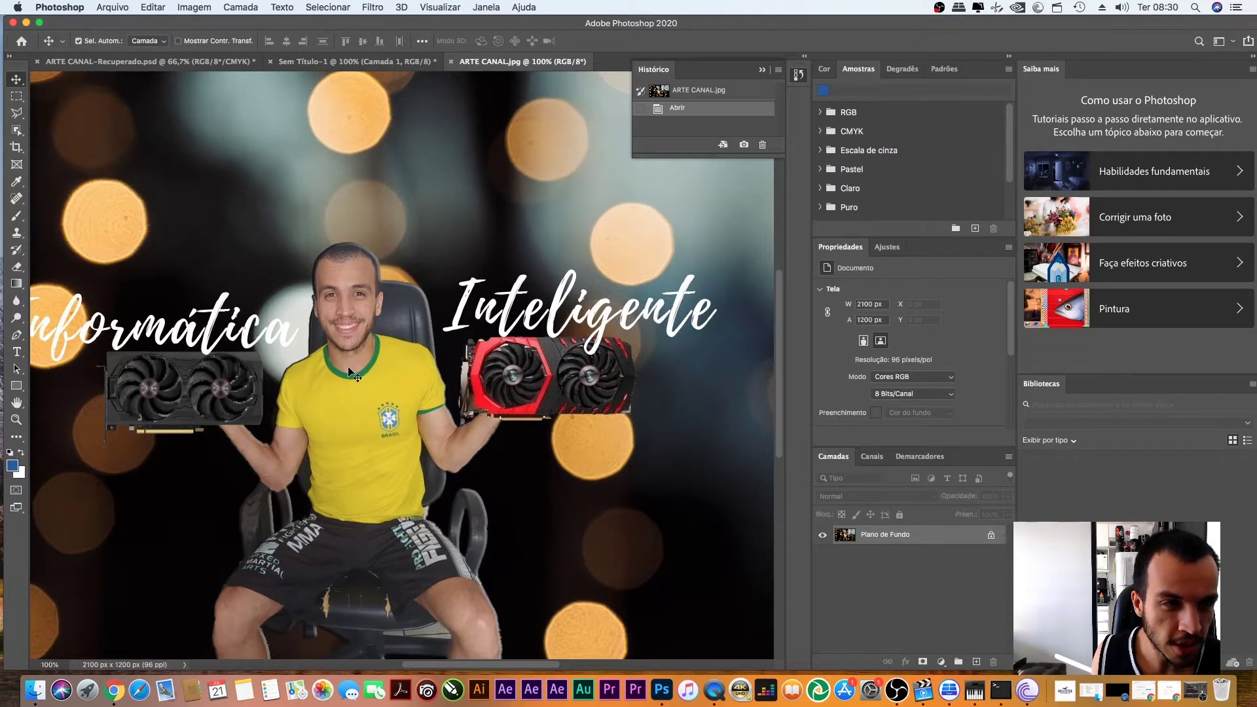
pyautogui.click(196, 62)
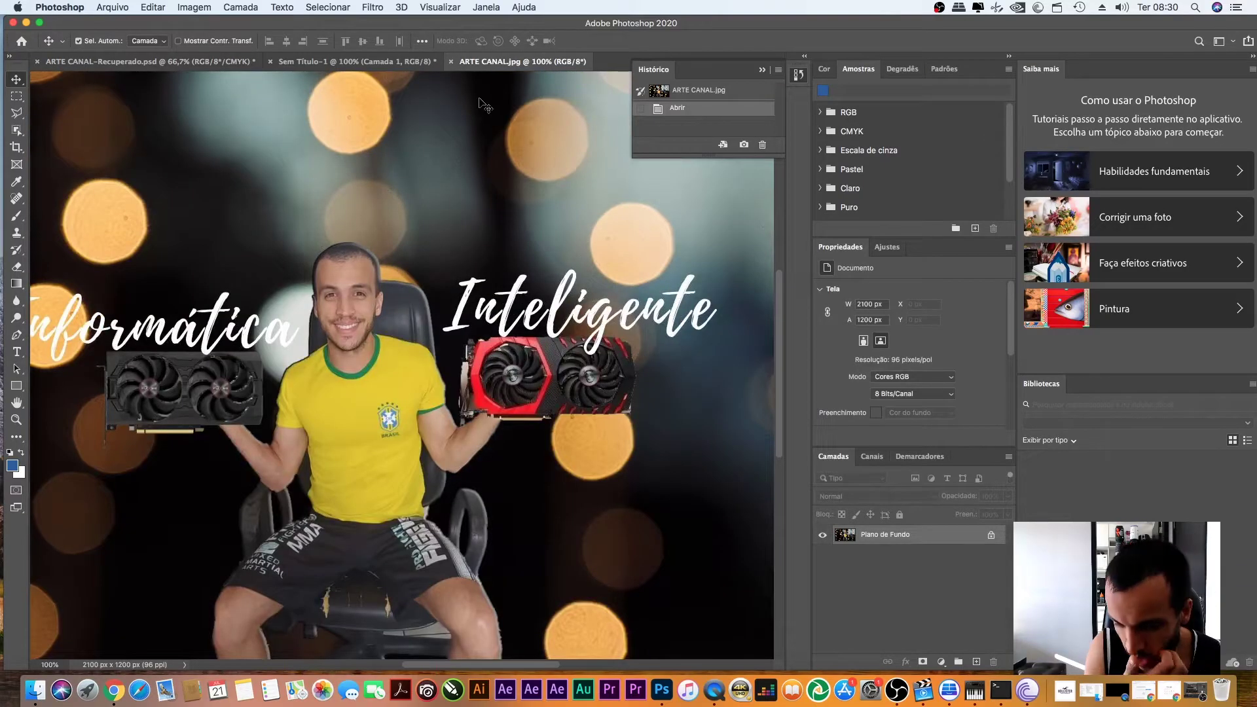
# - Trace the yellow shirt with the Polygonal Lasso and cut it out of the photo
pyautogui.click(17, 121)
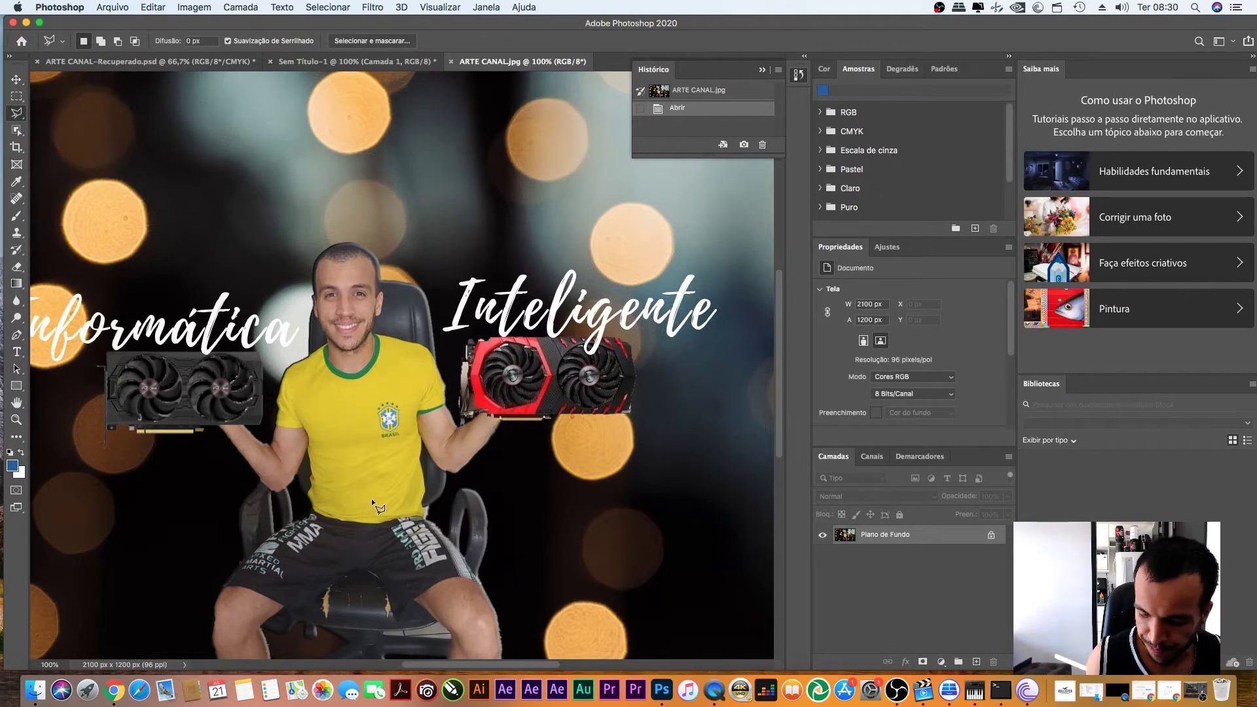
pyautogui.scroll(5, 371, 498)
pyautogui.moveTo(336, 466)
pyautogui.mouseDown()
pyautogui.moveTo(236, 452)
pyautogui.moveTo(216, 298)
pyautogui.mouseUp()
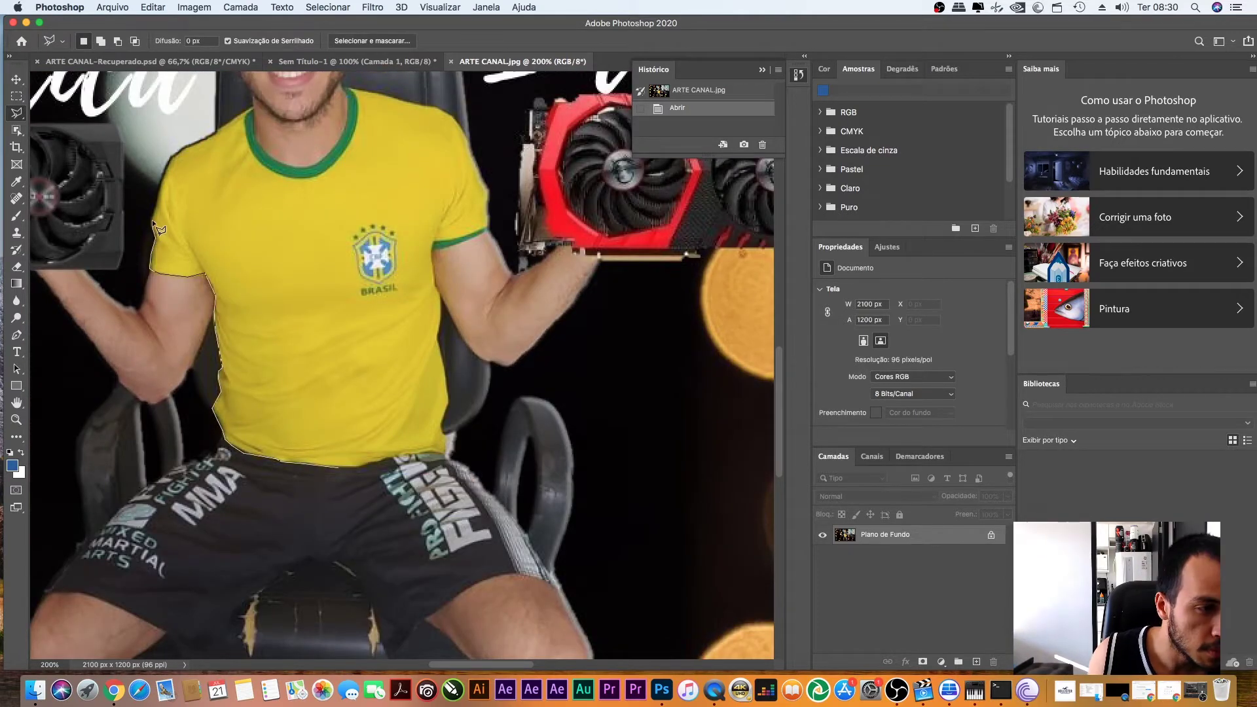
pyautogui.moveTo(152, 218); pyautogui.dragTo(213, 135)
pyautogui.moveTo(297, 165); pyautogui.dragTo(324, 130)
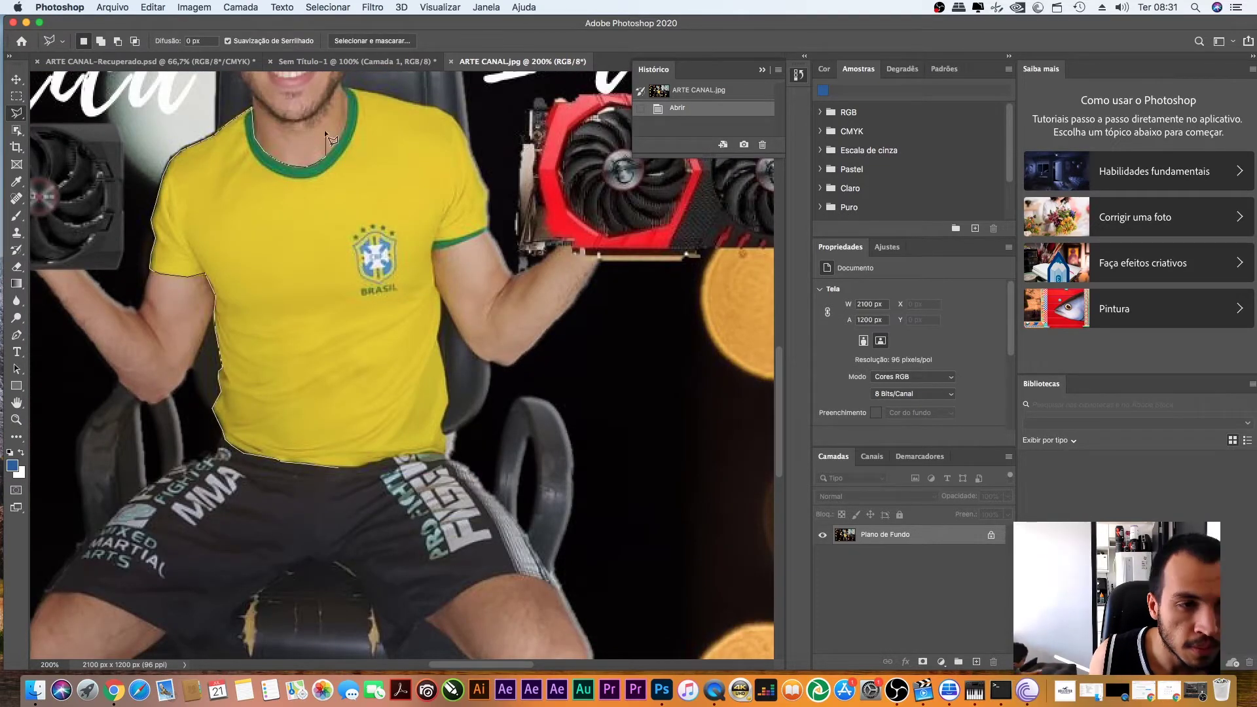
pyautogui.moveTo(363, 91)
pyautogui.mouseDown()
pyautogui.moveTo(451, 118)
pyautogui.moveTo(495, 203)
pyautogui.moveTo(435, 286)
pyautogui.moveTo(444, 454)
pyautogui.moveTo(347, 468)
pyautogui.mouseUp()
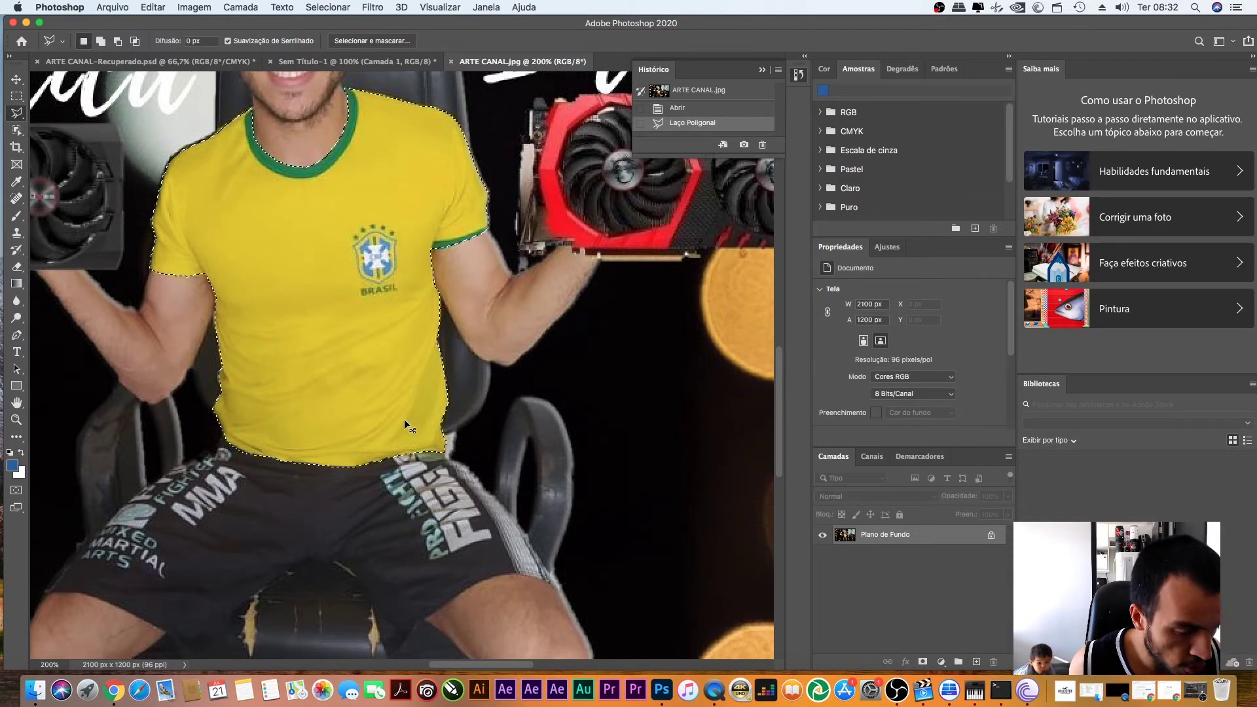
pyautogui.press('super+x')
# - Create a new 260×292 px document with a transparent background and paste the cut shirt into it
pyautogui.click(112, 7)
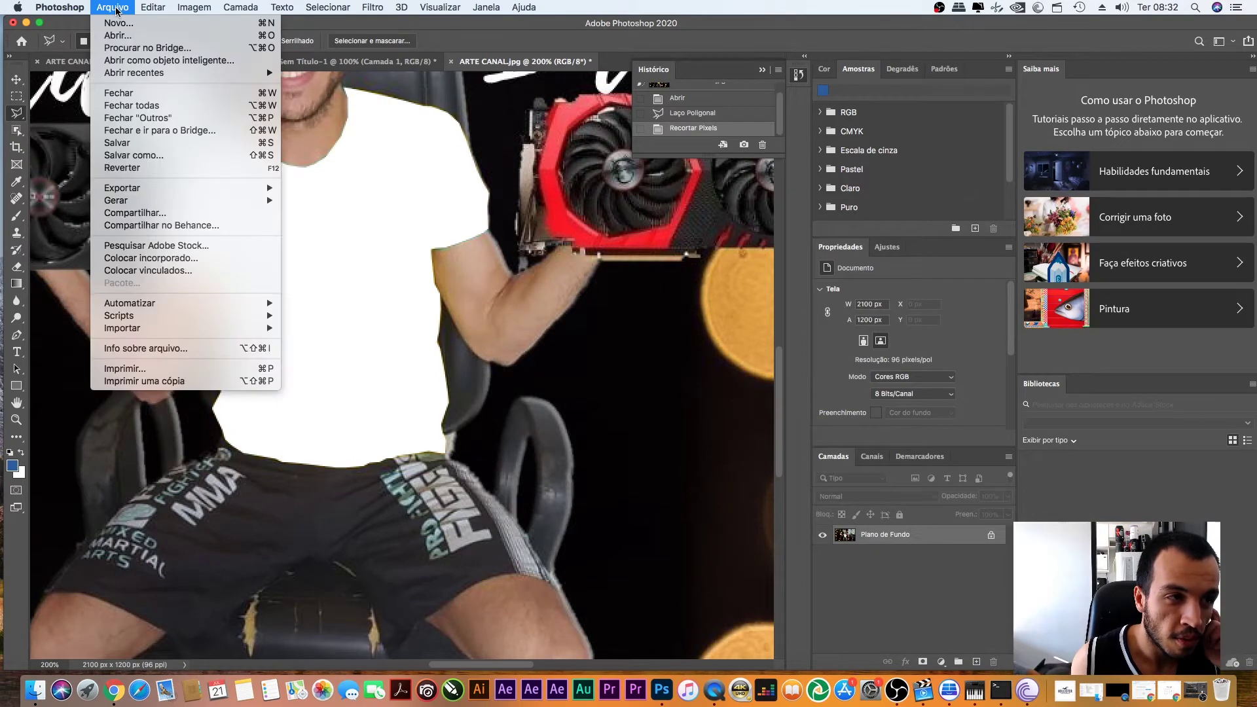
pyautogui.click(128, 23)
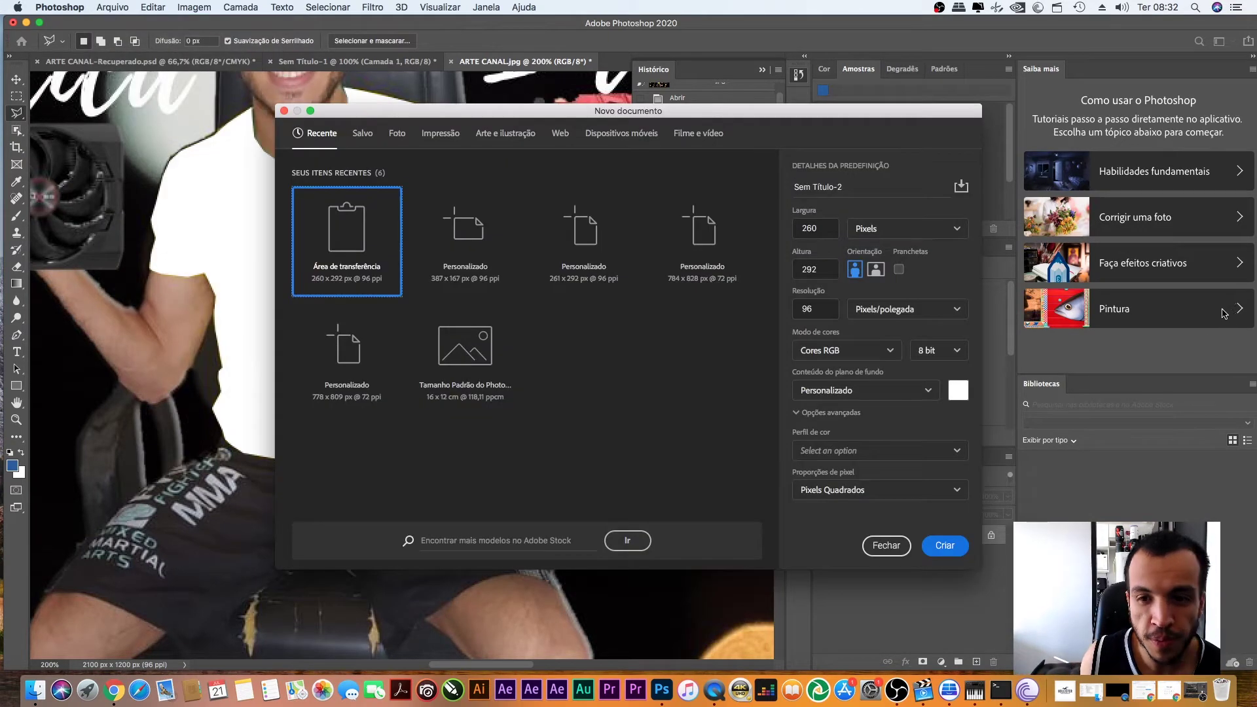
pyautogui.click(864, 392)
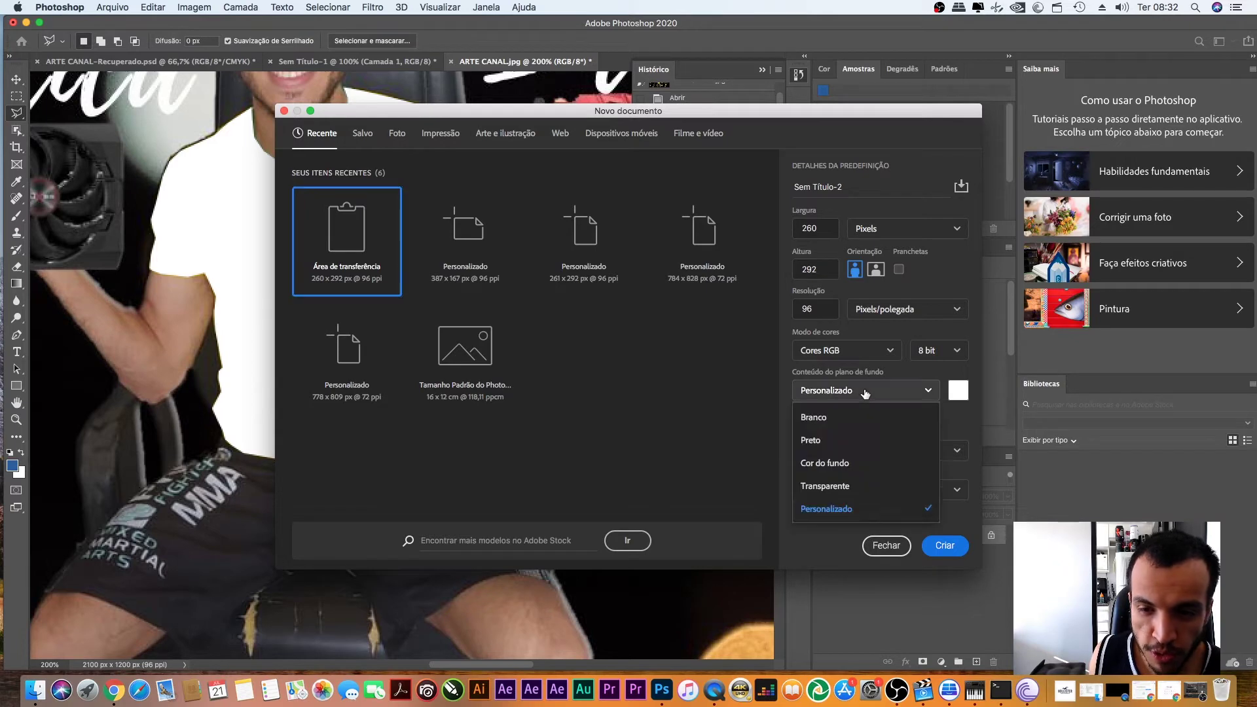
pyautogui.click(829, 491)
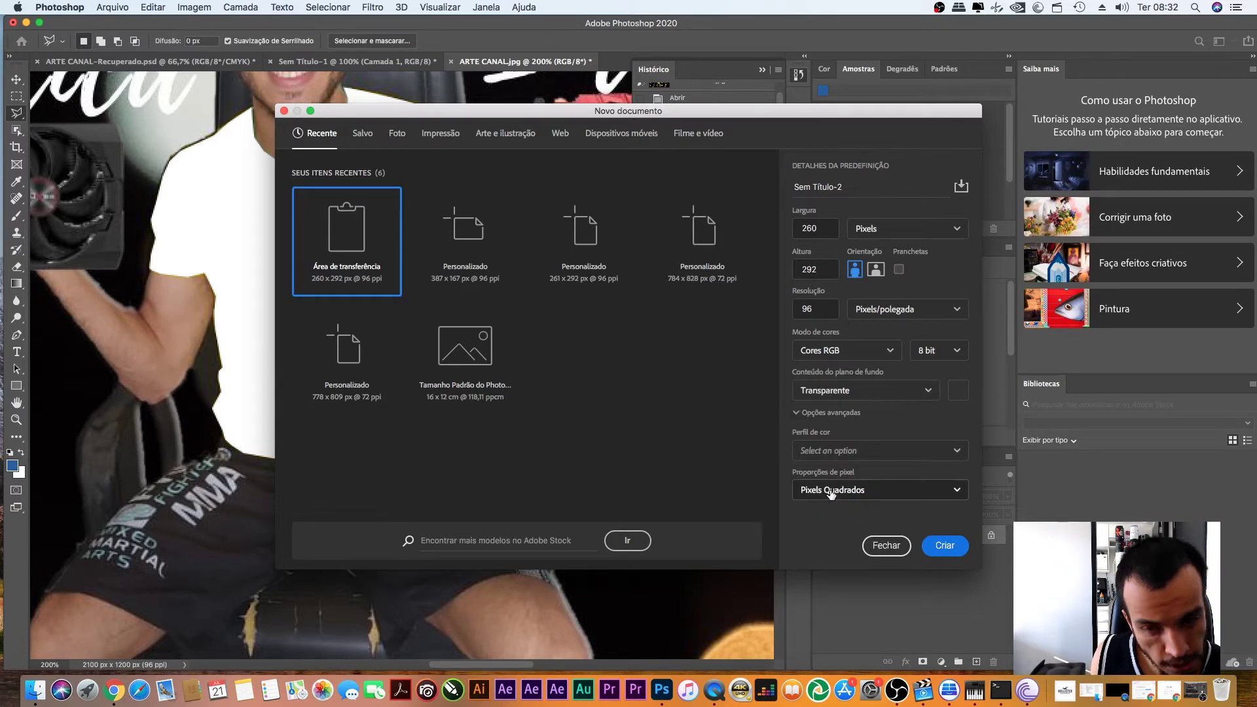
pyautogui.click(949, 547)
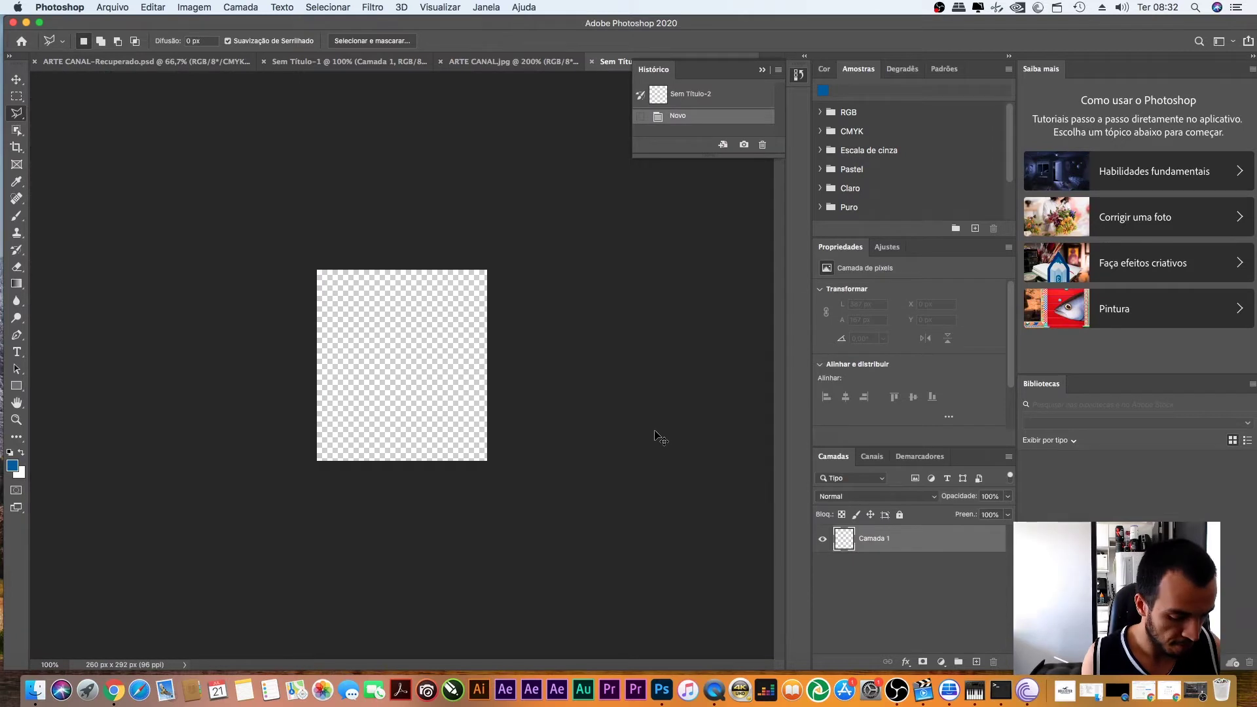
pyautogui.press('super+v')
# - Confirm the paste and heal away the Brazil crest and BRASIL lettering with the Spot Healing Brush
pyautogui.click(742, 410)
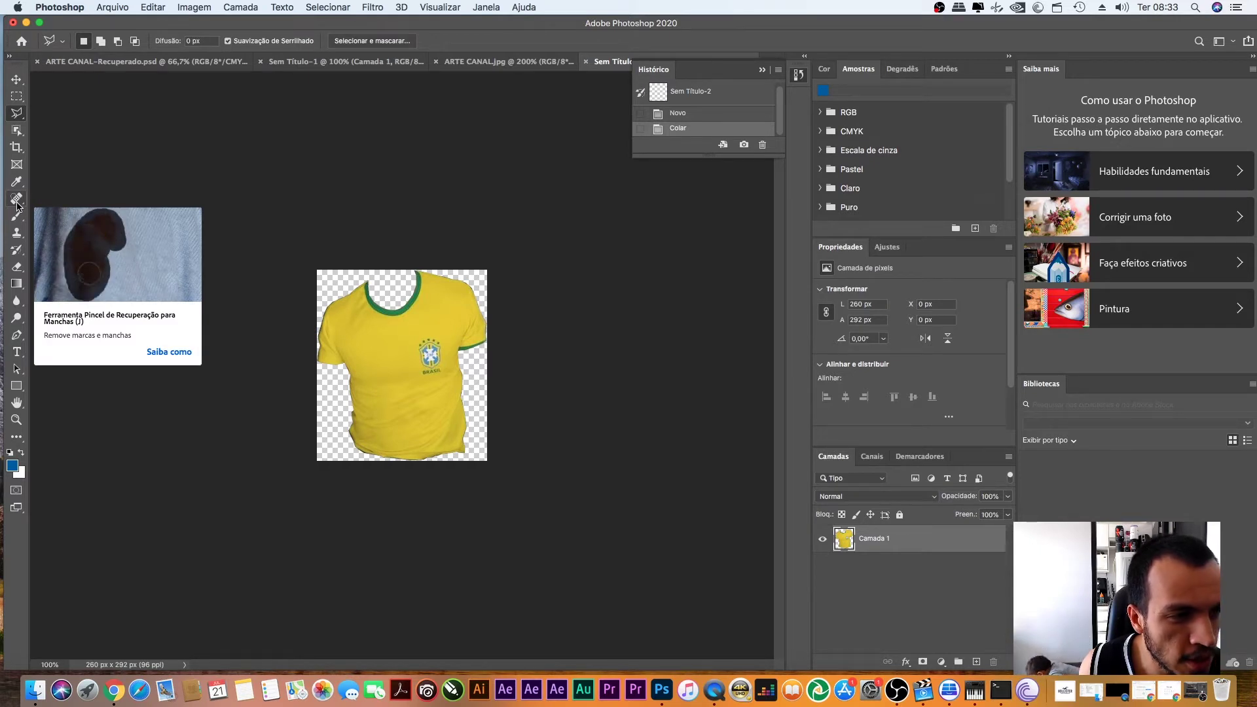
pyautogui.click(17, 200)
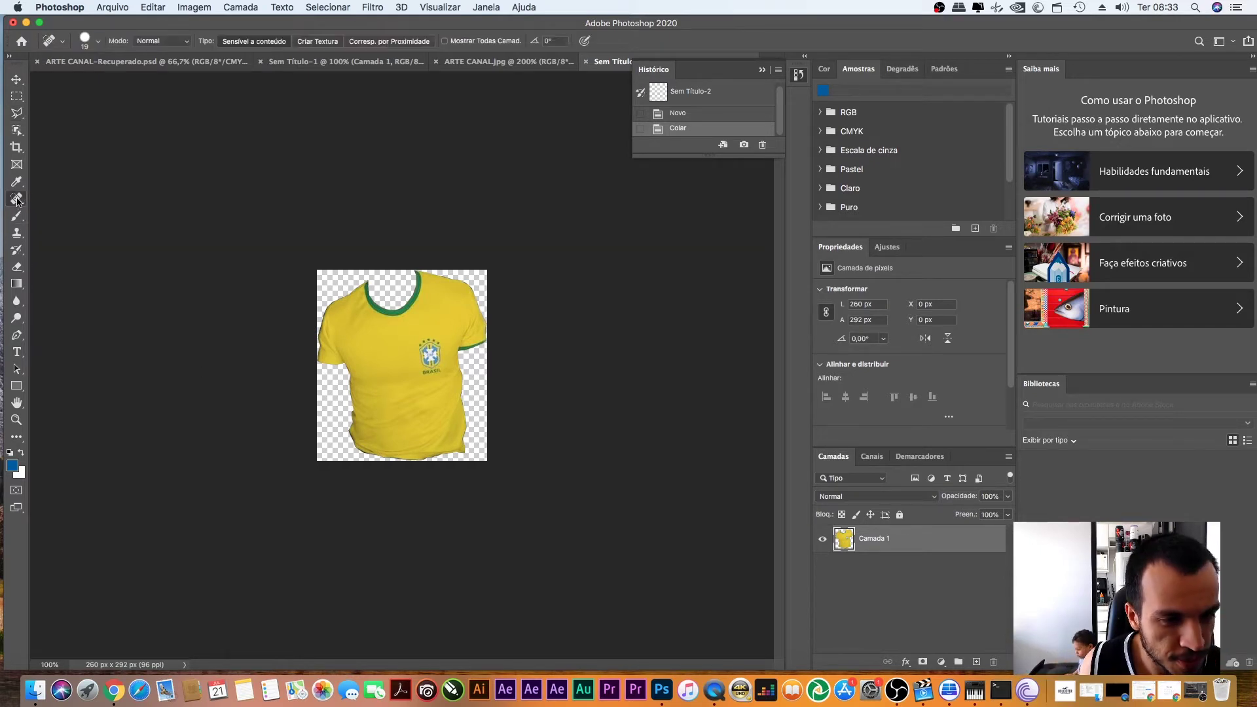
pyautogui.moveTo(420, 370); pyautogui.dragTo(428, 368)
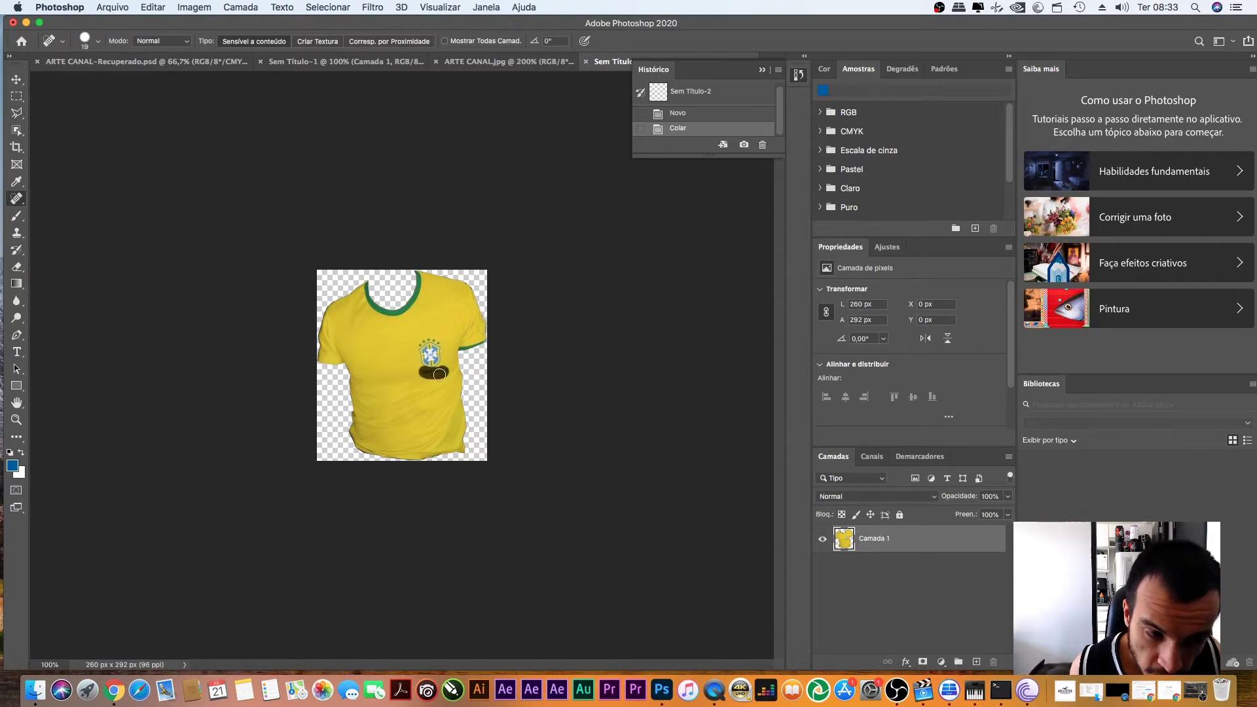
pyautogui.click(428, 366)
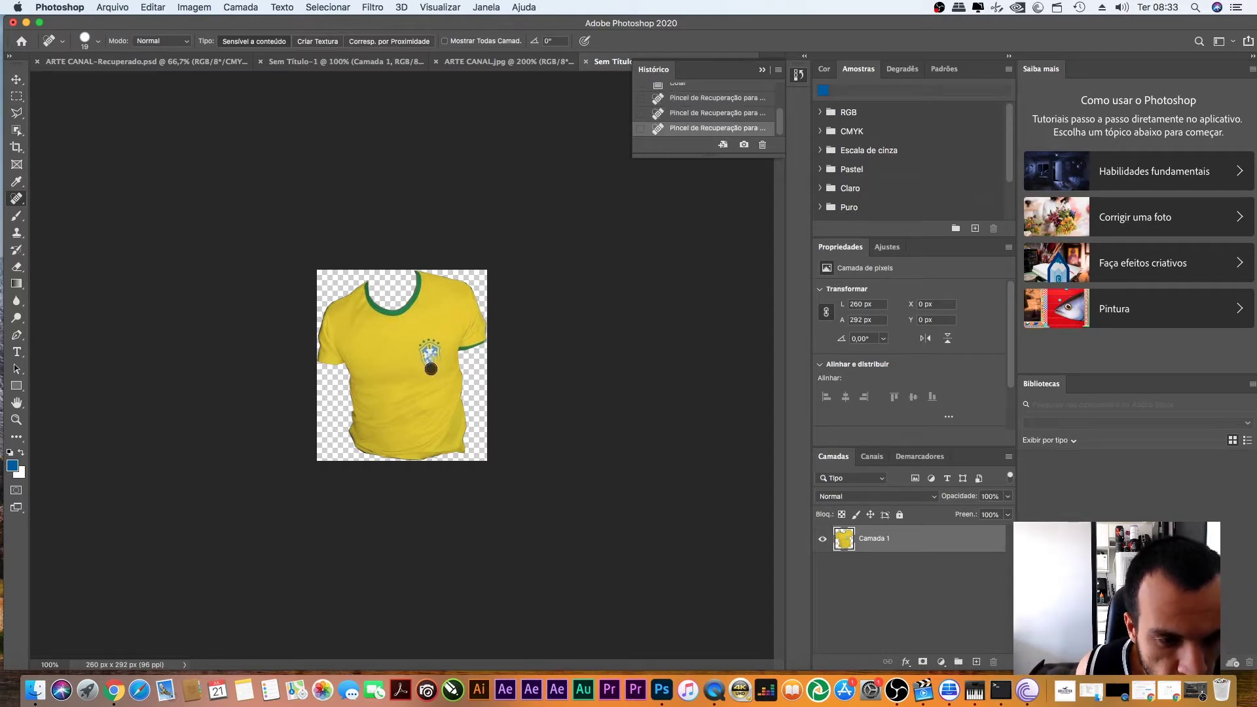
pyautogui.click(432, 363)
pyautogui.moveTo(430, 368); pyautogui.dragTo(429, 345)
pyautogui.moveTo(437, 359)
pyautogui.mouseDown()
pyautogui.moveTo(432, 340)
pyautogui.moveTo(442, 344)
pyautogui.moveTo(421, 347)
pyautogui.mouseUp()
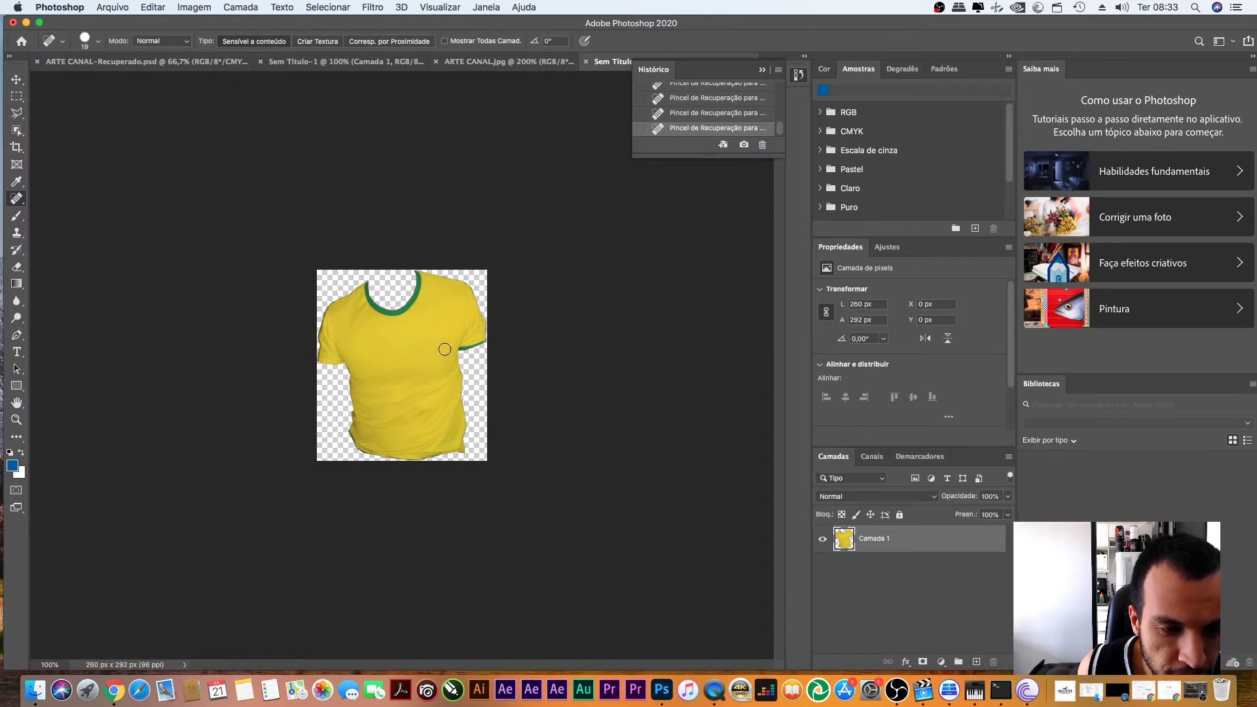
pyautogui.click(16, 83)
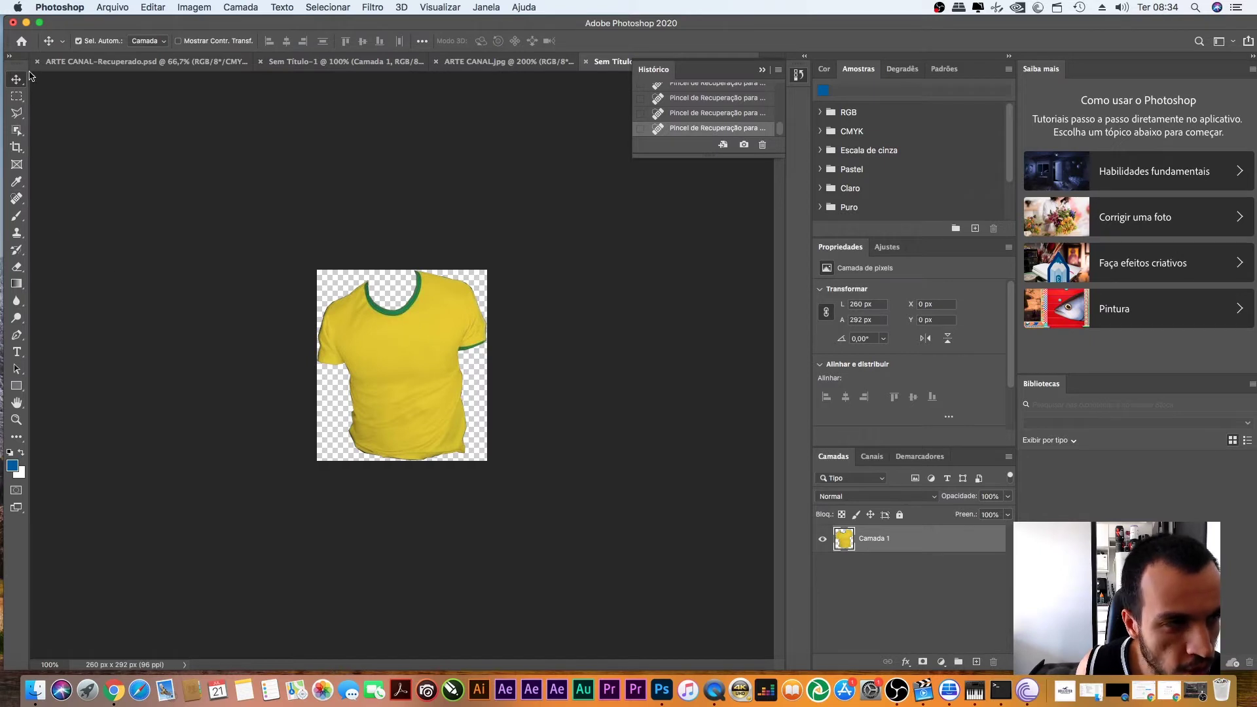
# - Colorize the shirt green with Hue/Saturation, hue about 117 and saturation 25
pyautogui.click(194, 7)
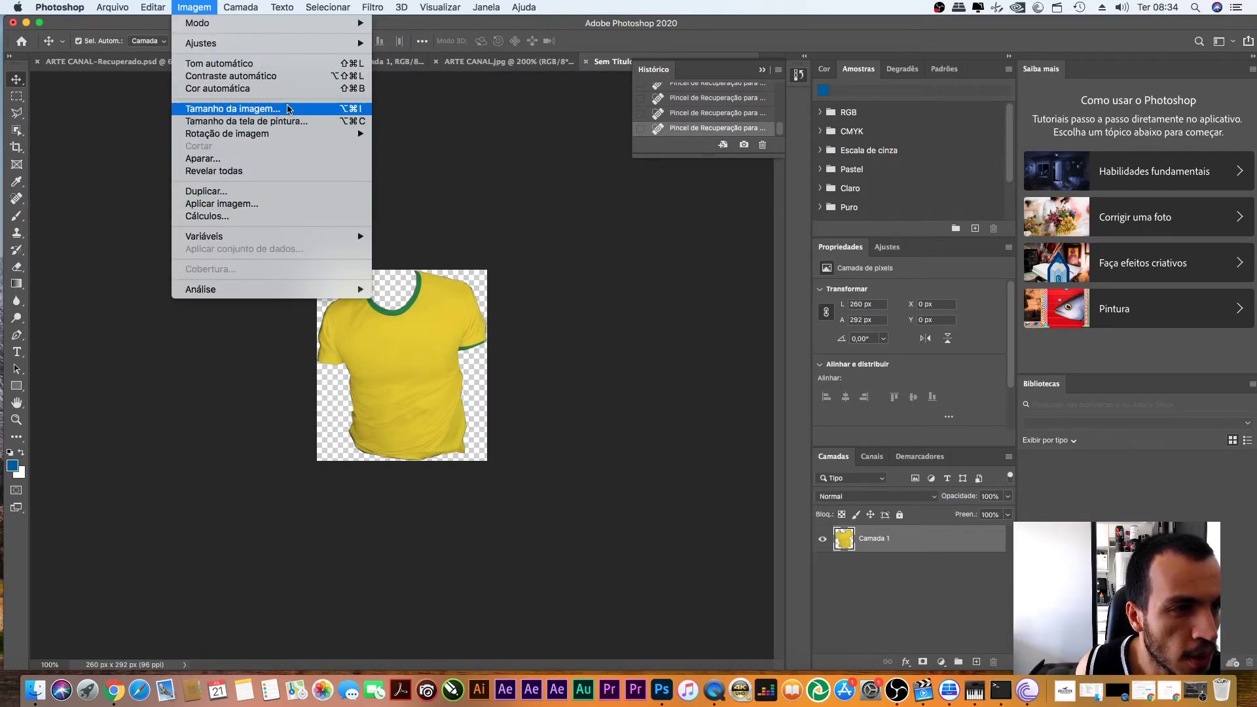
pyautogui.moveTo(202, 43)
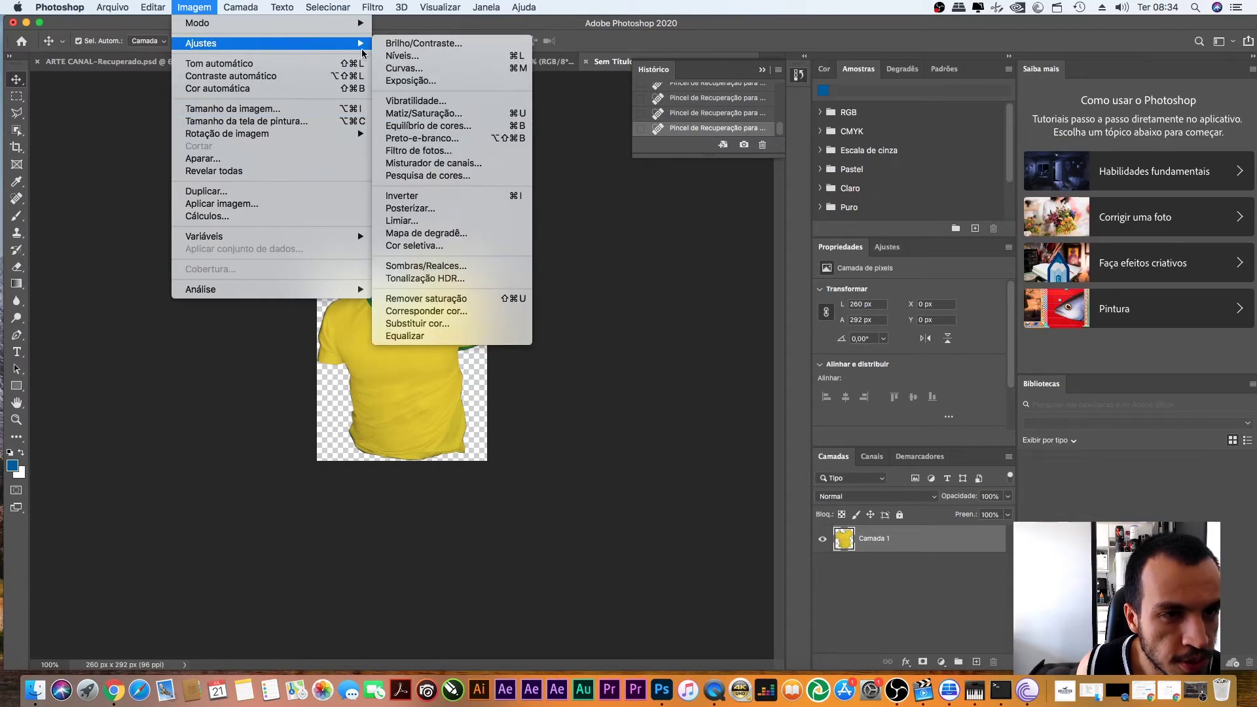
pyautogui.click(487, 113)
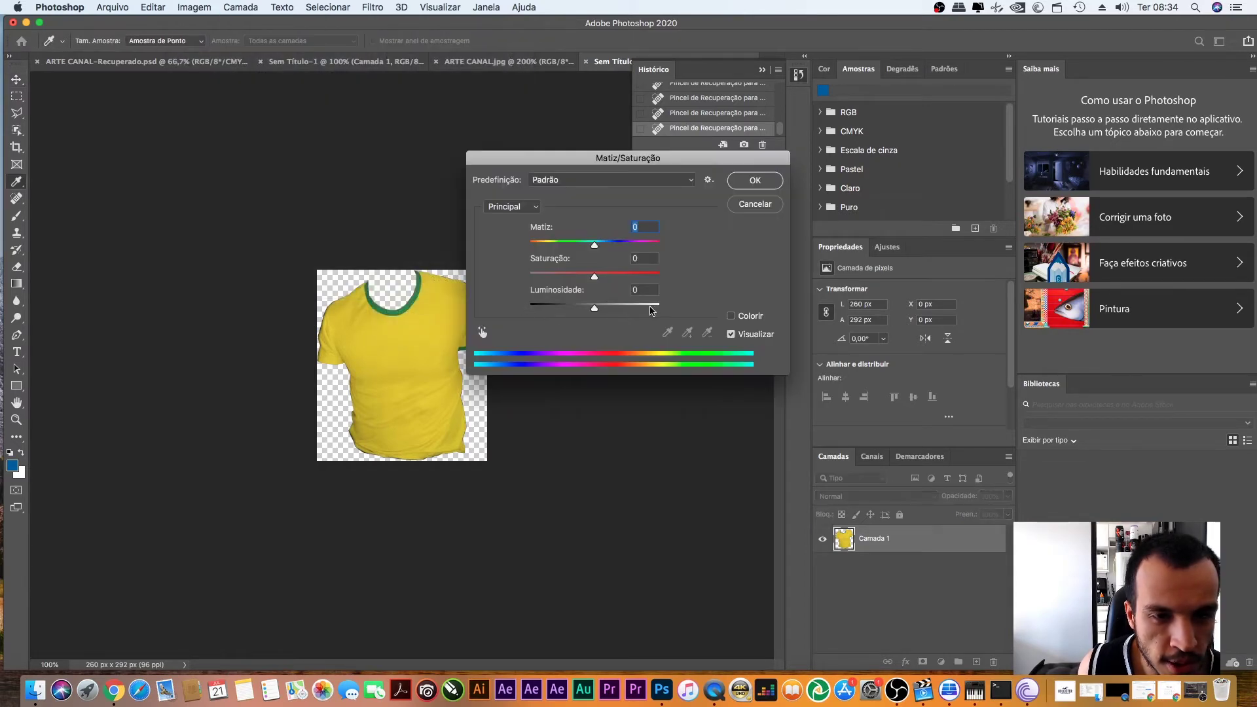
pyautogui.click(732, 316)
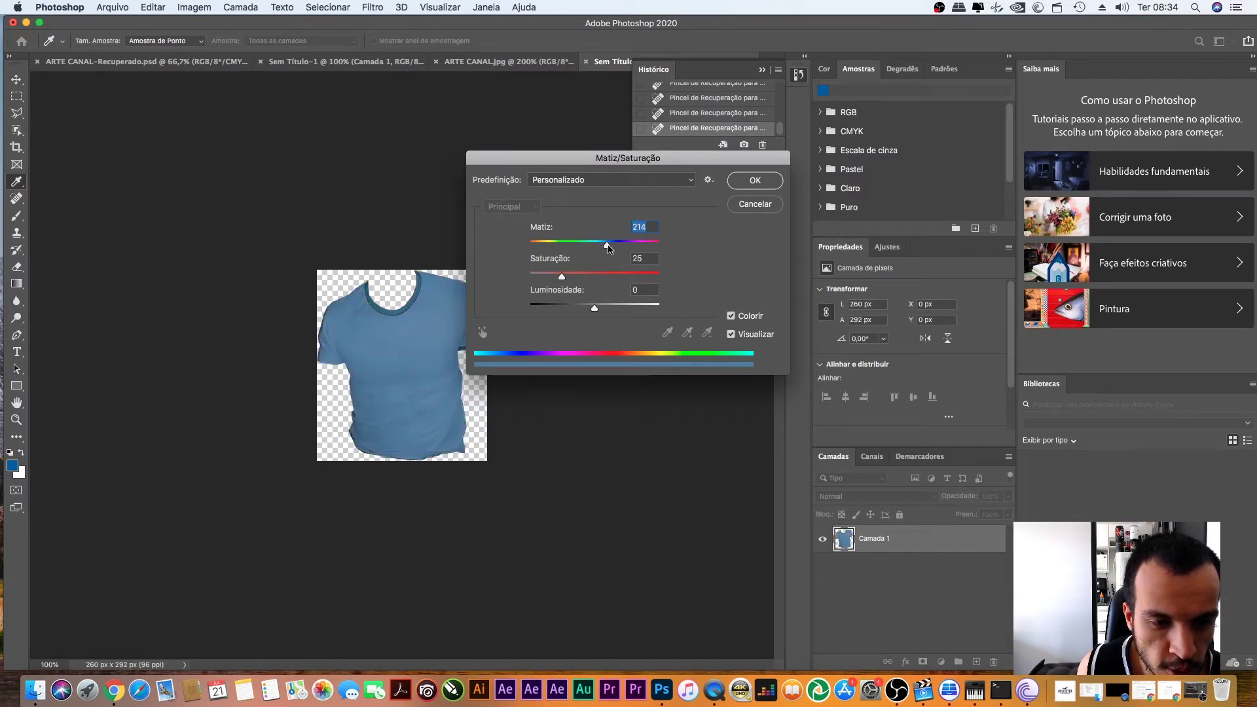
pyautogui.moveTo(610, 249)
pyautogui.mouseDown()
pyautogui.moveTo(627, 248)
pyautogui.moveTo(577, 254)
pyautogui.mouseUp()
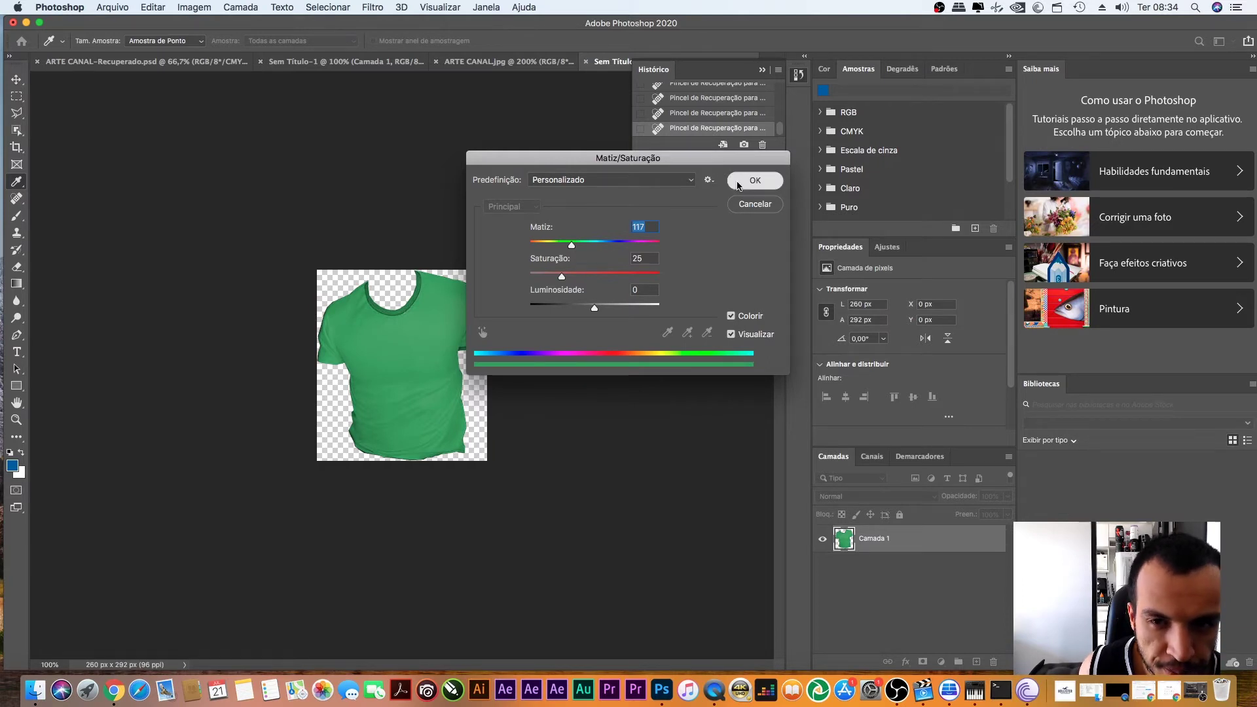
pyautogui.click(750, 183)
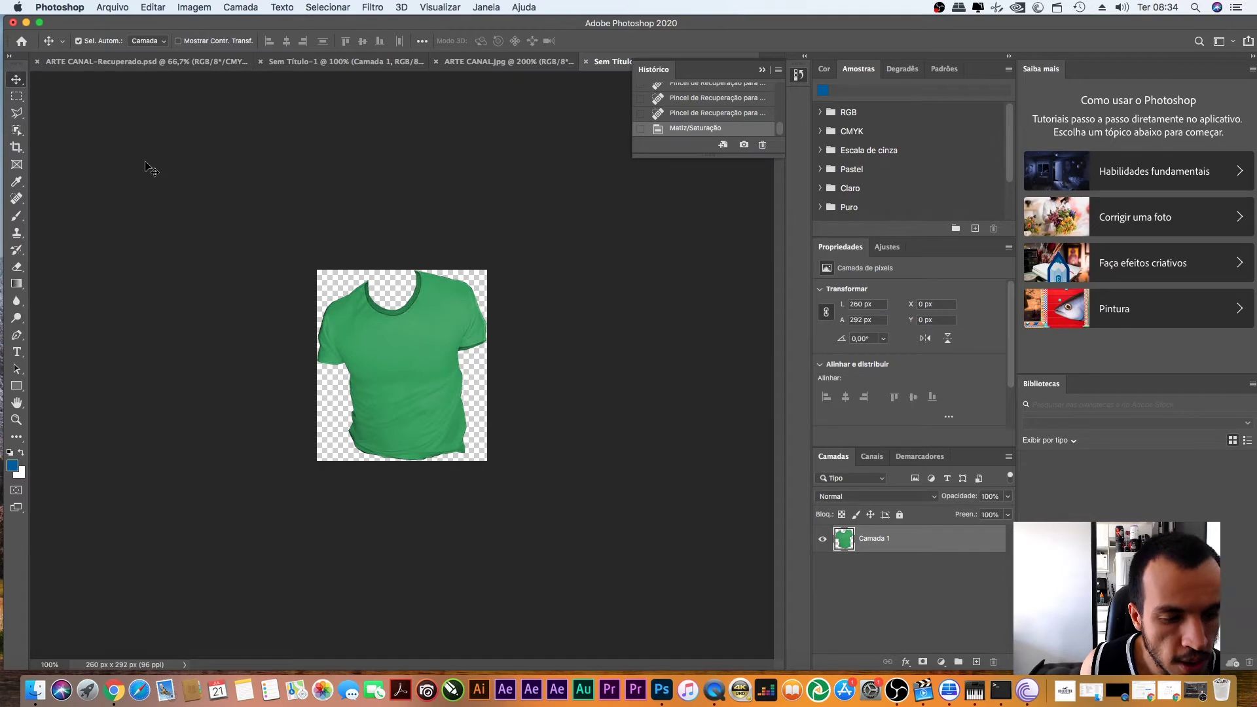
pyautogui.click(116, 689)
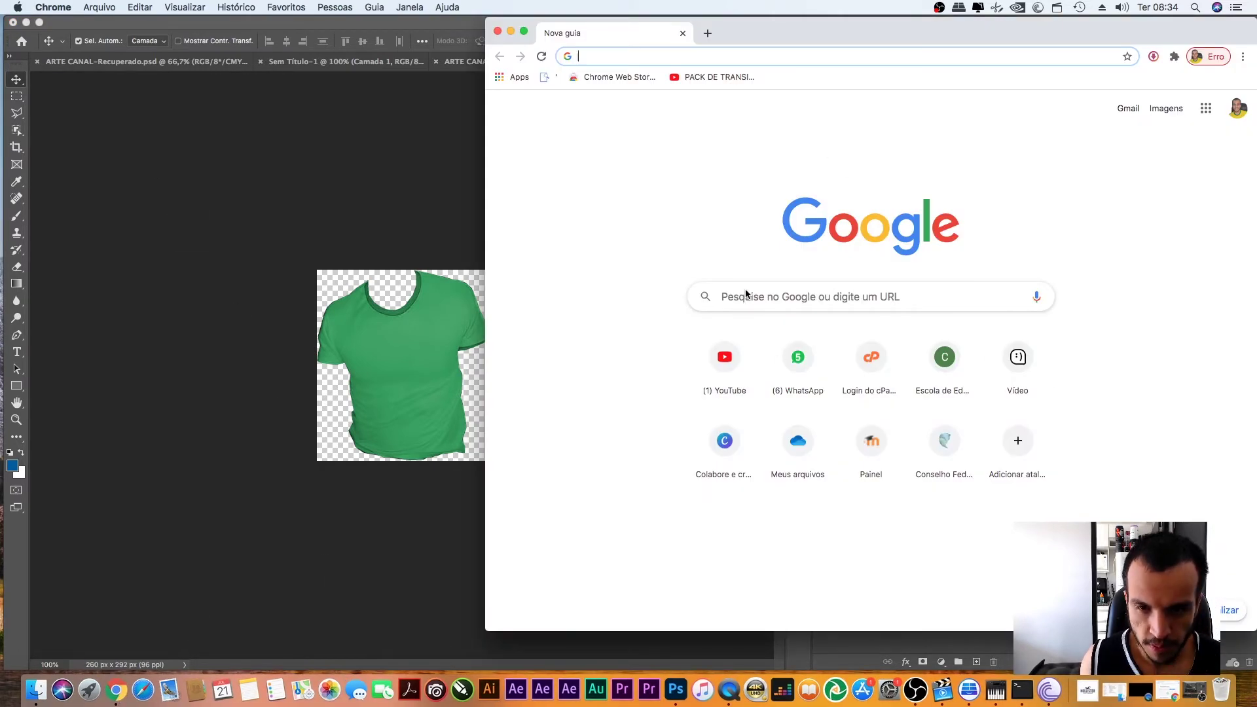
# - Search Google for 'hollister logo png'
pyautogui.click(745, 296)
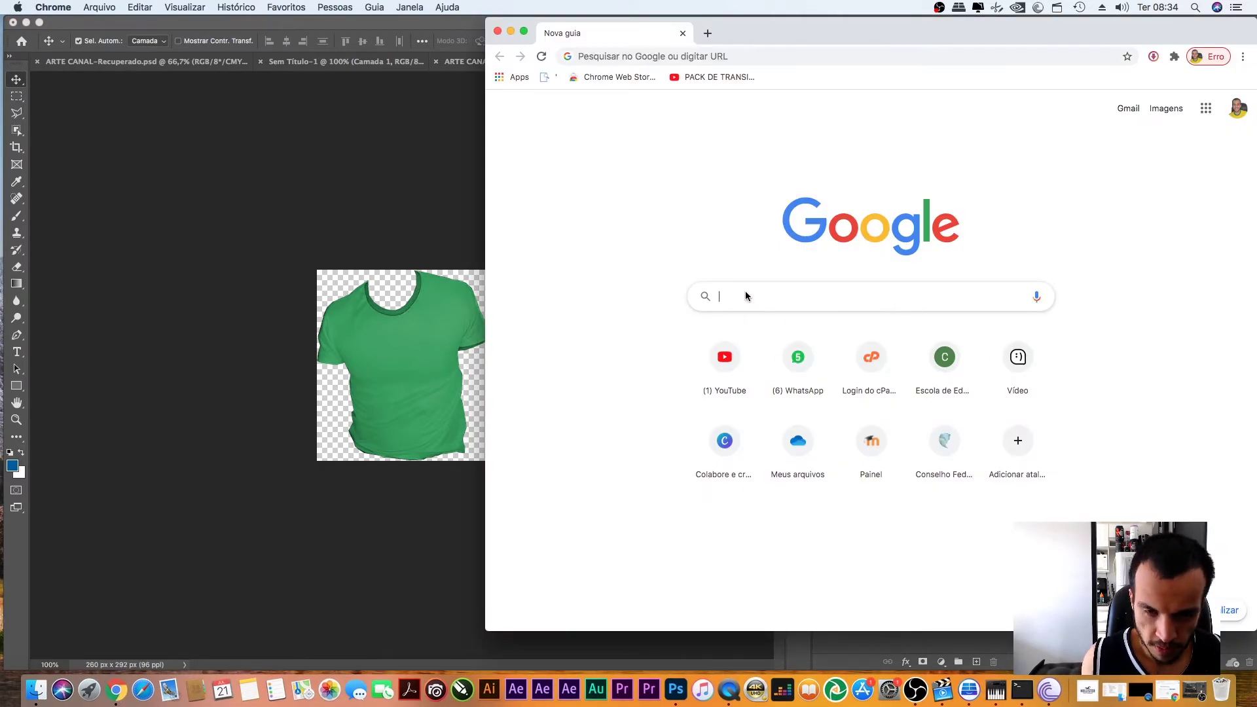
pyautogui.write('cgpi')
pyautogui.press('BackSpace')
pyautogui.press('BackSpace')
pyautogui.press('BackSpace')
pyautogui.press('BackSpace')
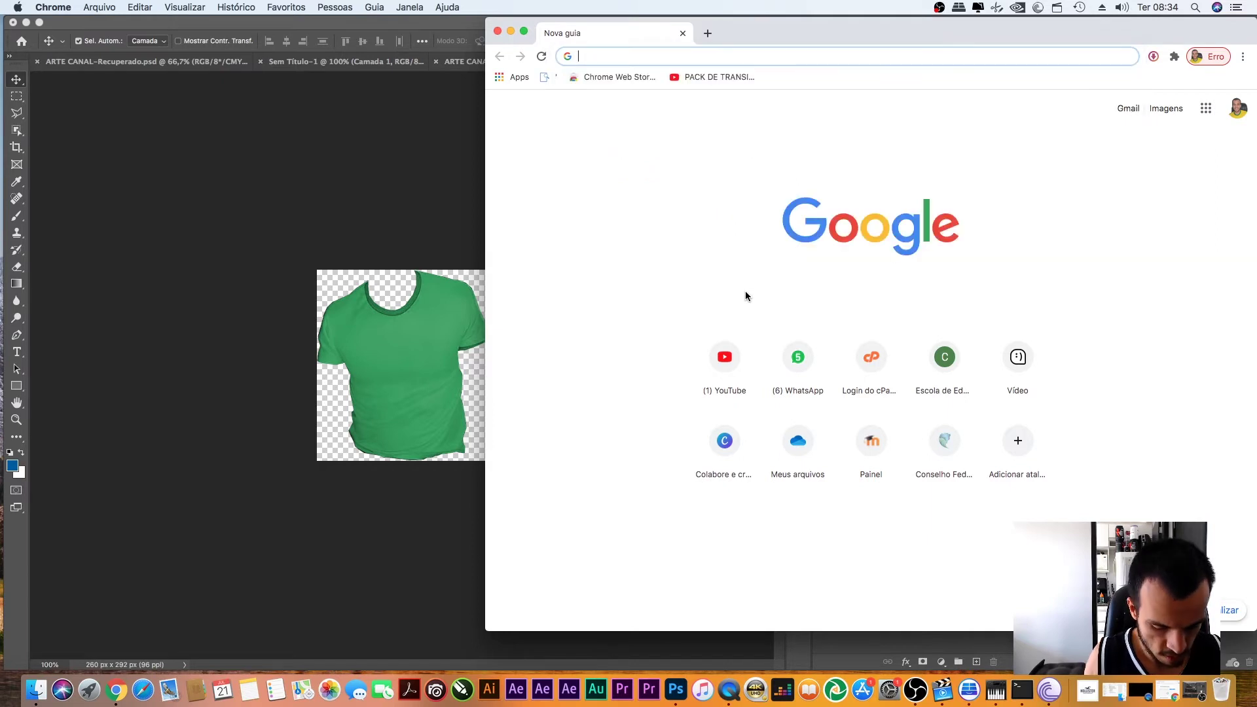
pyautogui.write('hollis')
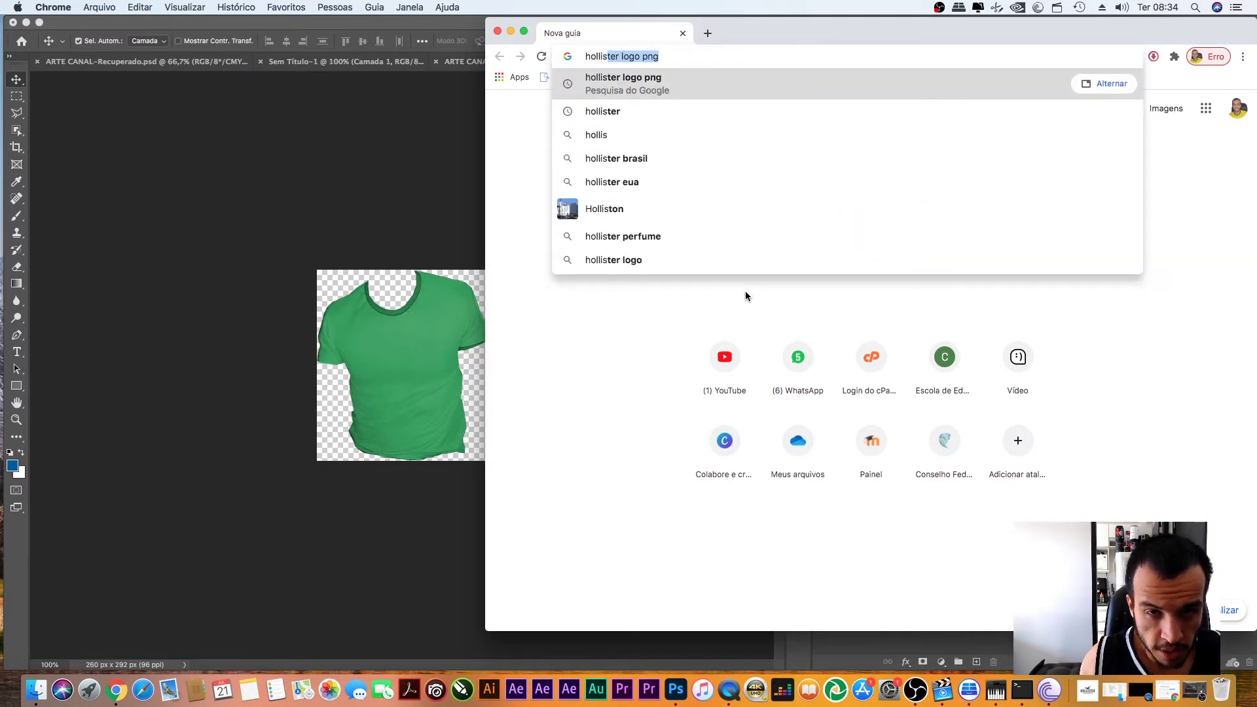
pyautogui.press('Right')
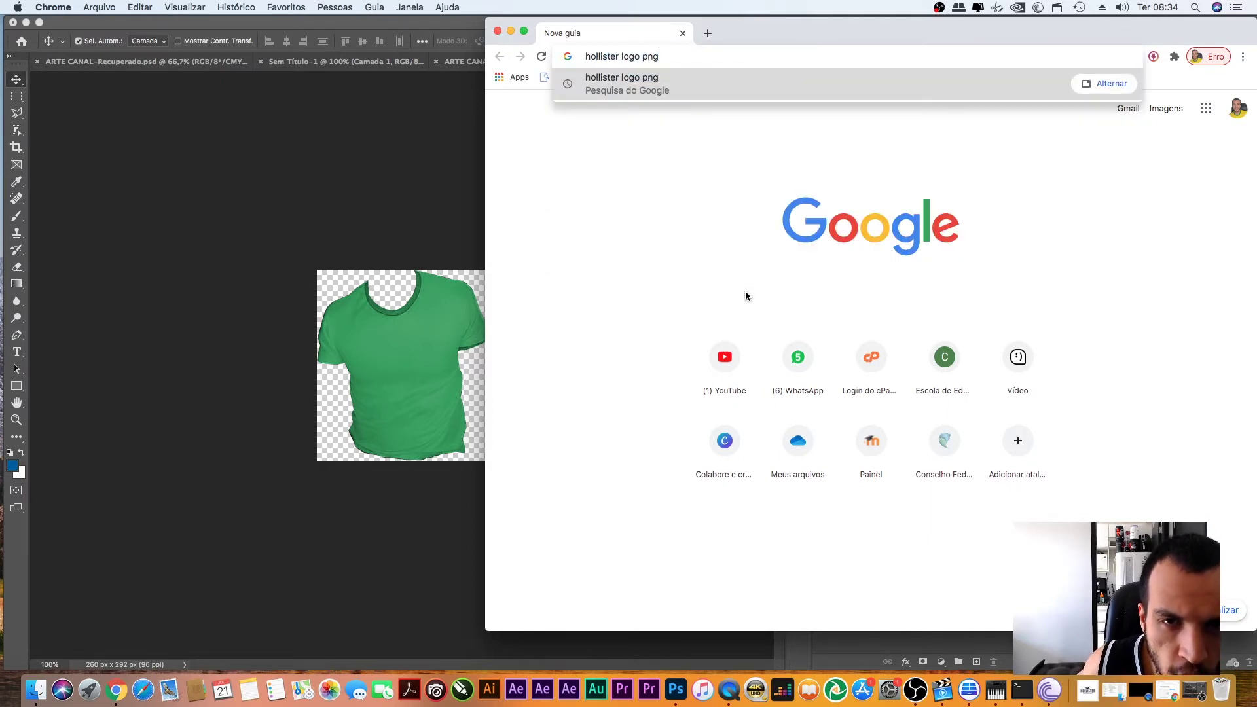
pyautogui.press('Return')
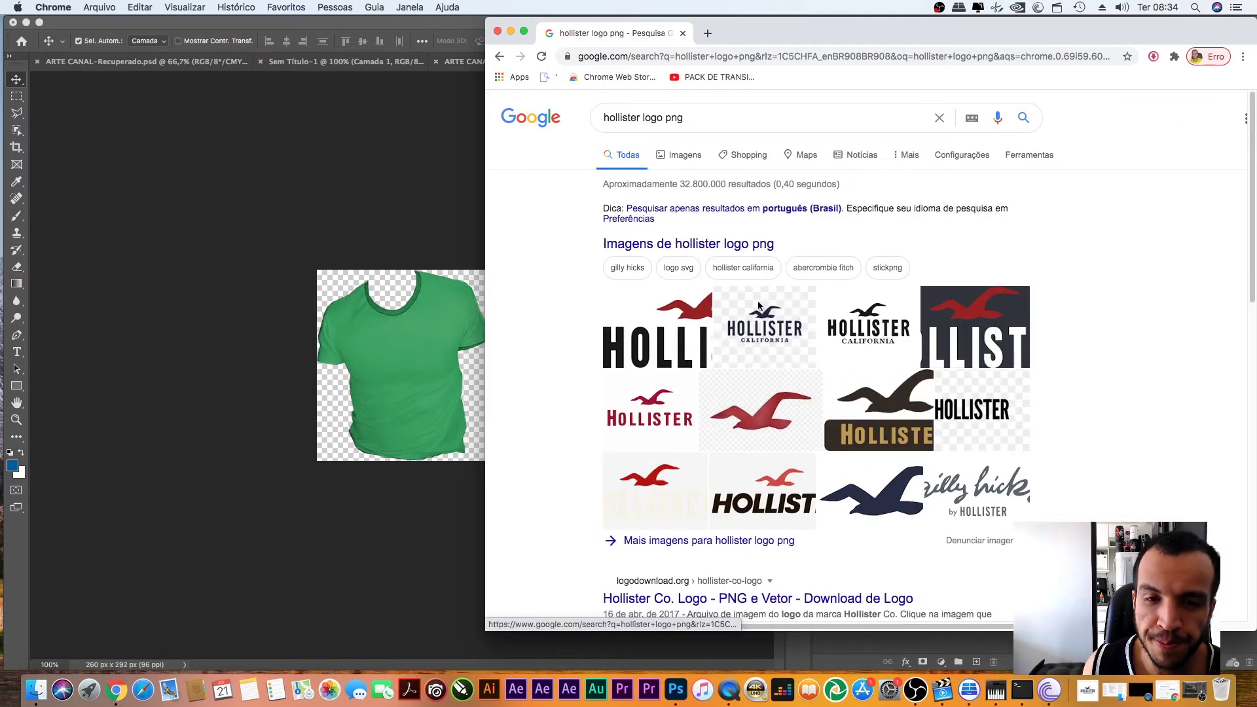
# - Download the Hollister California logo PNG from gratispng and drop it onto the green shirt
pyautogui.click(772, 334)
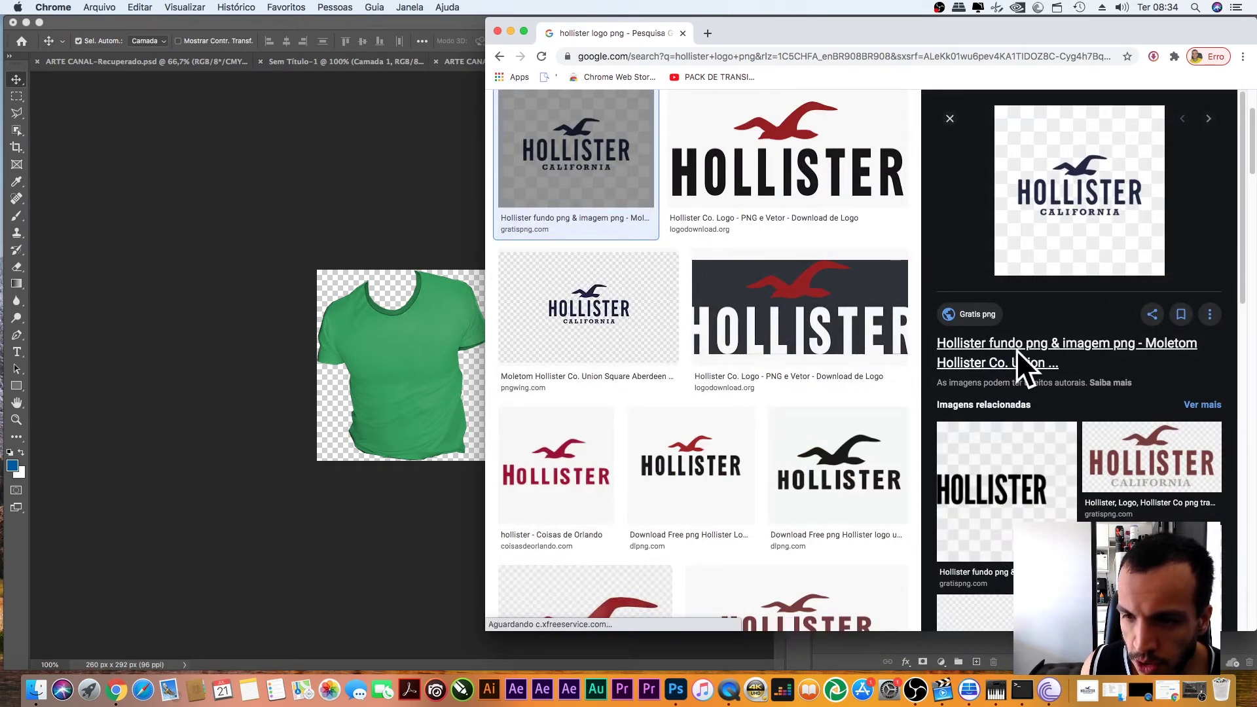
pyautogui.click(1008, 359)
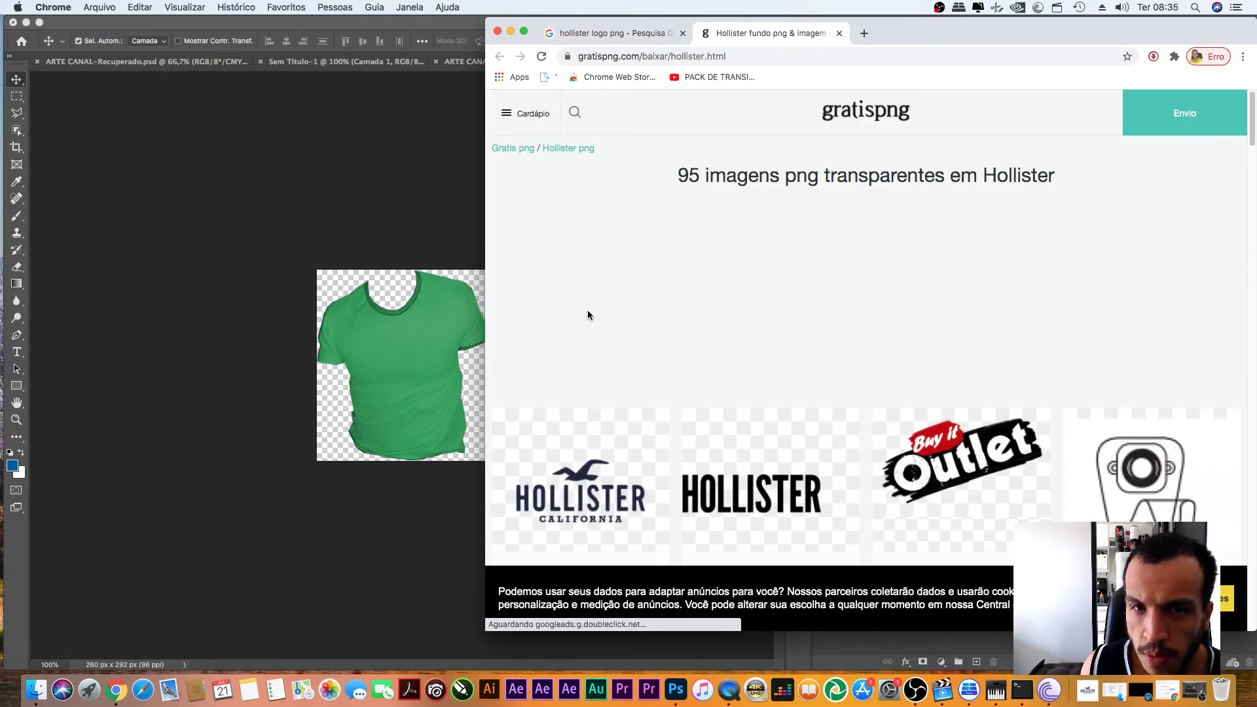
pyautogui.scroll(-2, 594, 421)
pyautogui.click(580, 436)
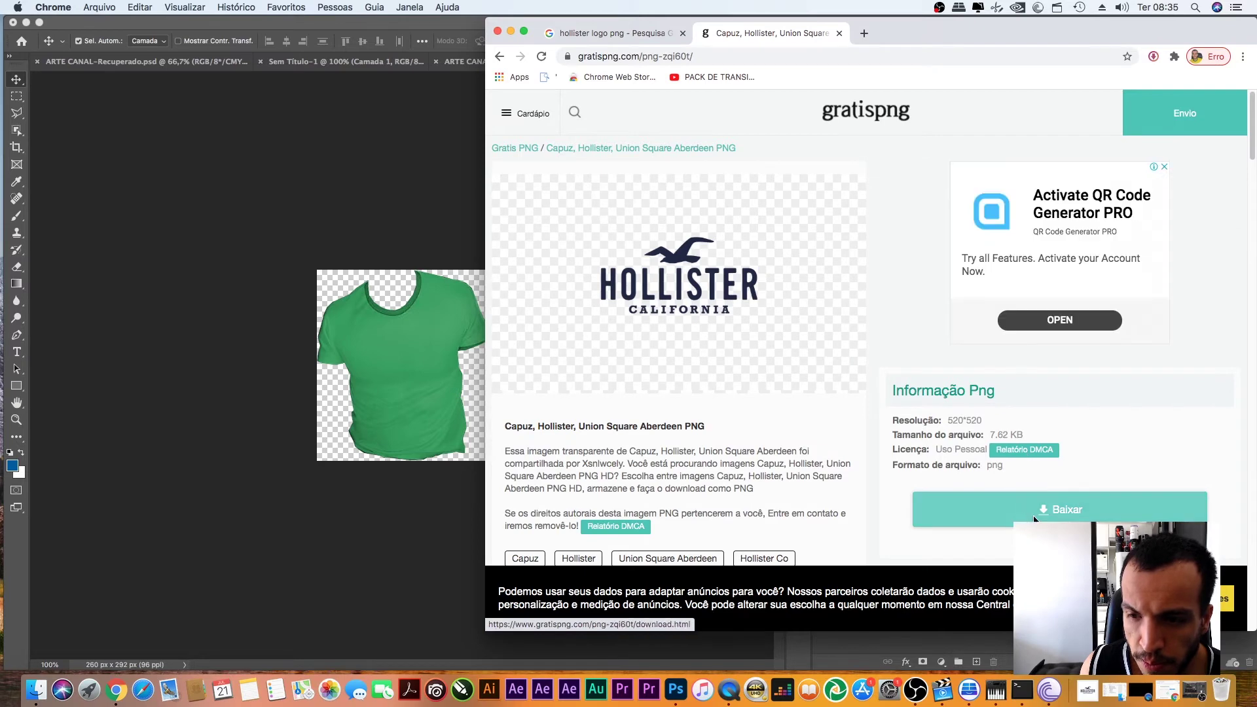
pyautogui.click(1032, 513)
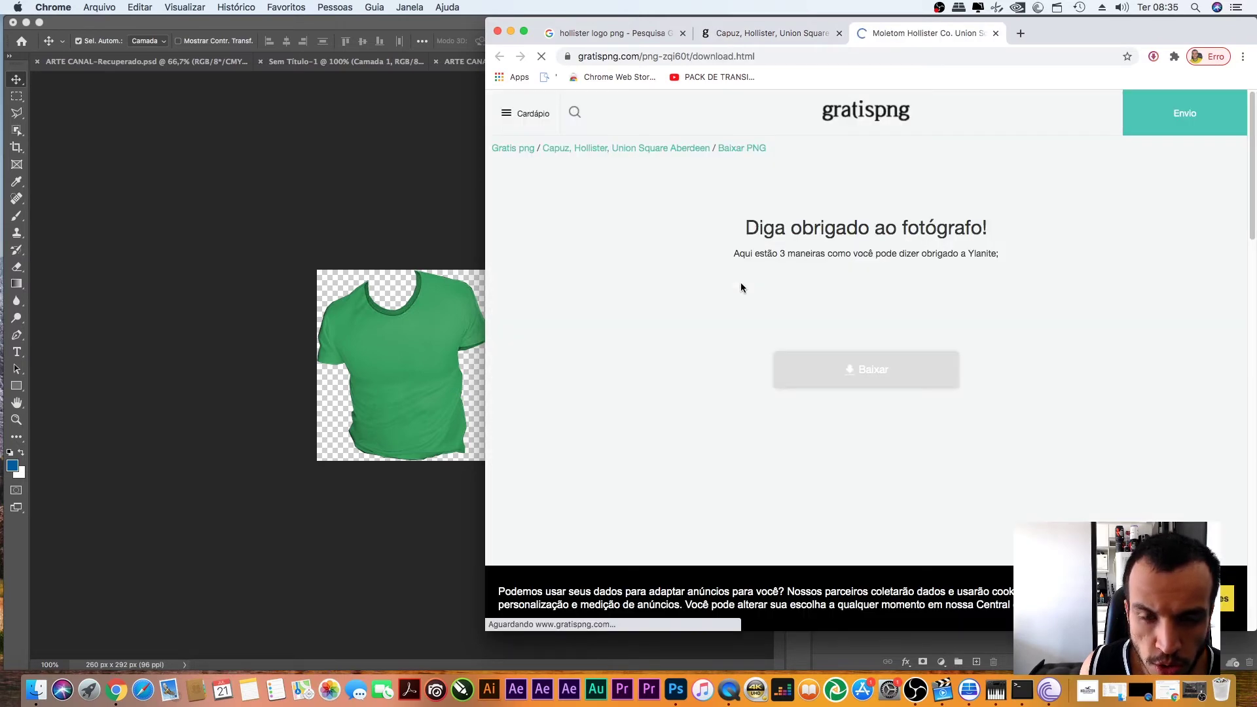
pyautogui.click(786, 466)
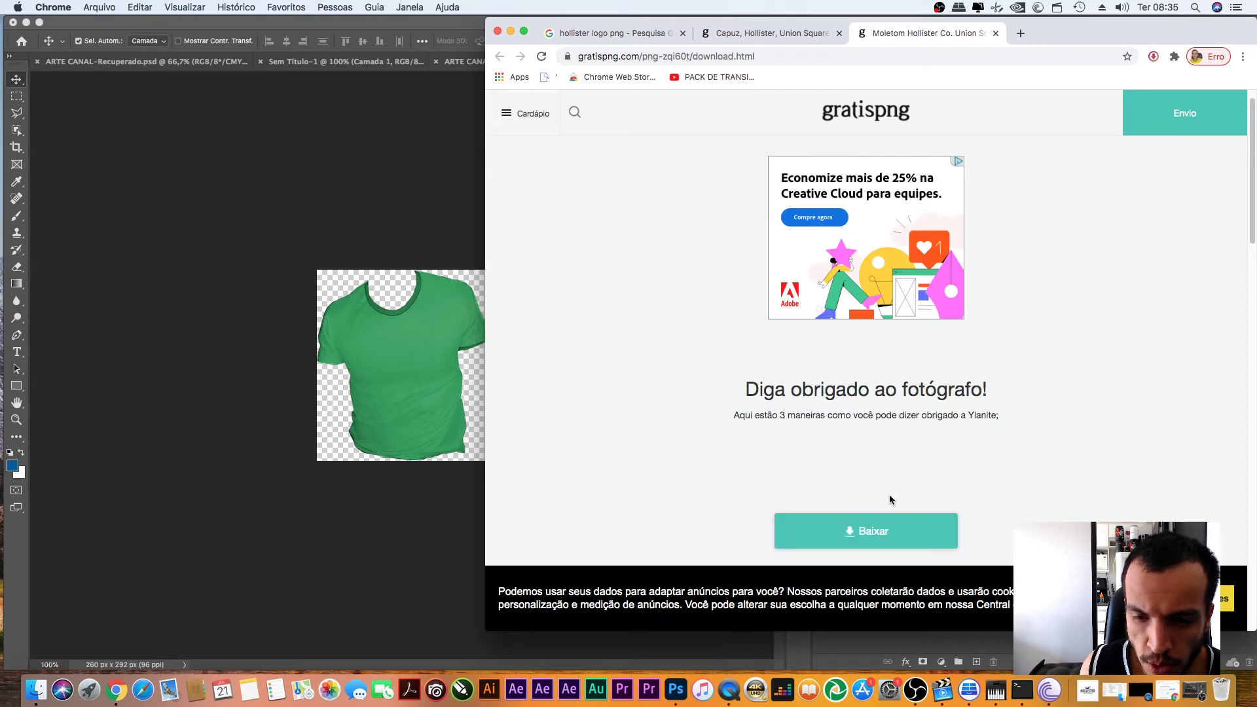
pyautogui.click(872, 518)
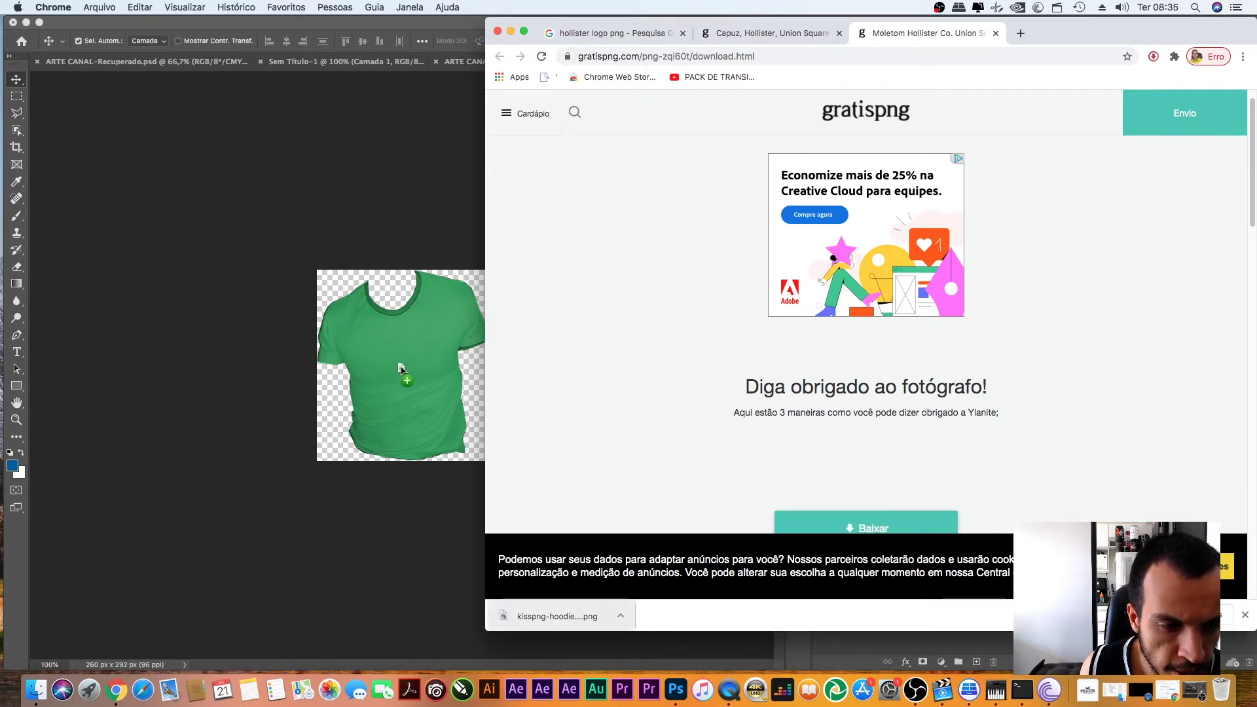
pyautogui.moveTo(566, 624); pyautogui.dragTo(407, 365)
pyautogui.moveTo(487, 451); pyautogui.dragTo(445, 391)
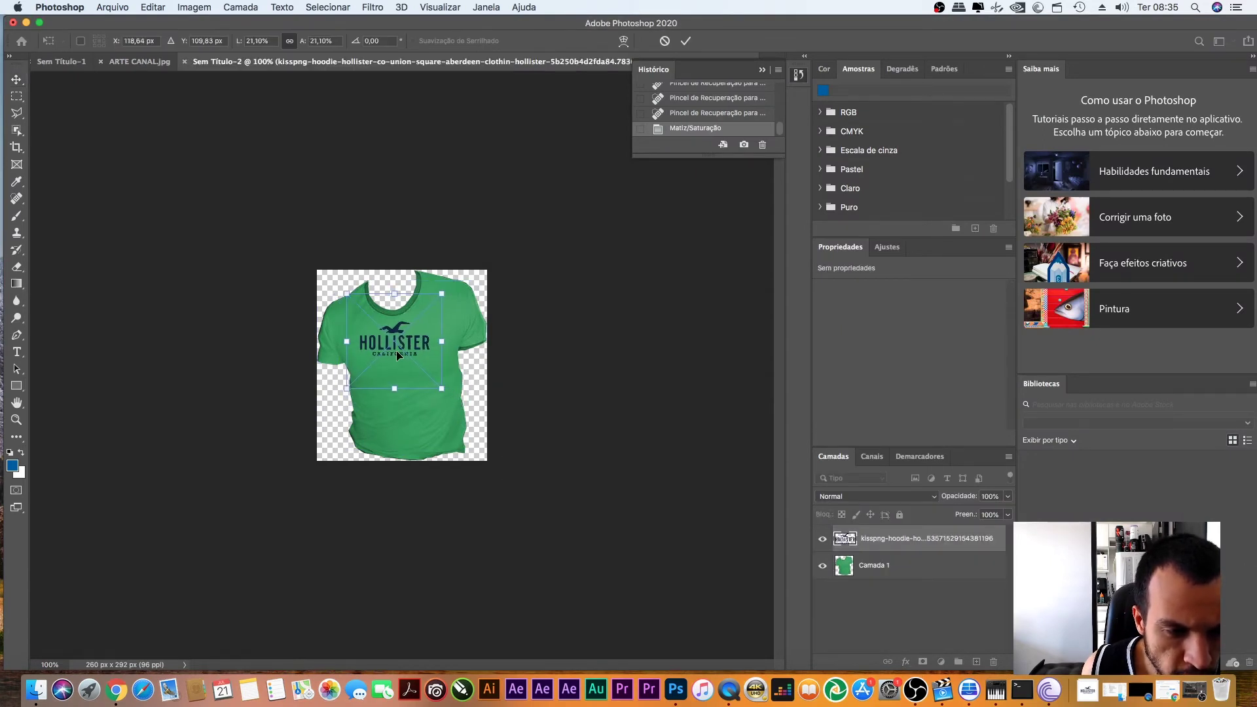
# - Scale the logo onto the shirt's chest and group it with the shirt layer
pyautogui.moveTo(399, 356); pyautogui.dragTo(407, 365)
pyautogui.press('Return')
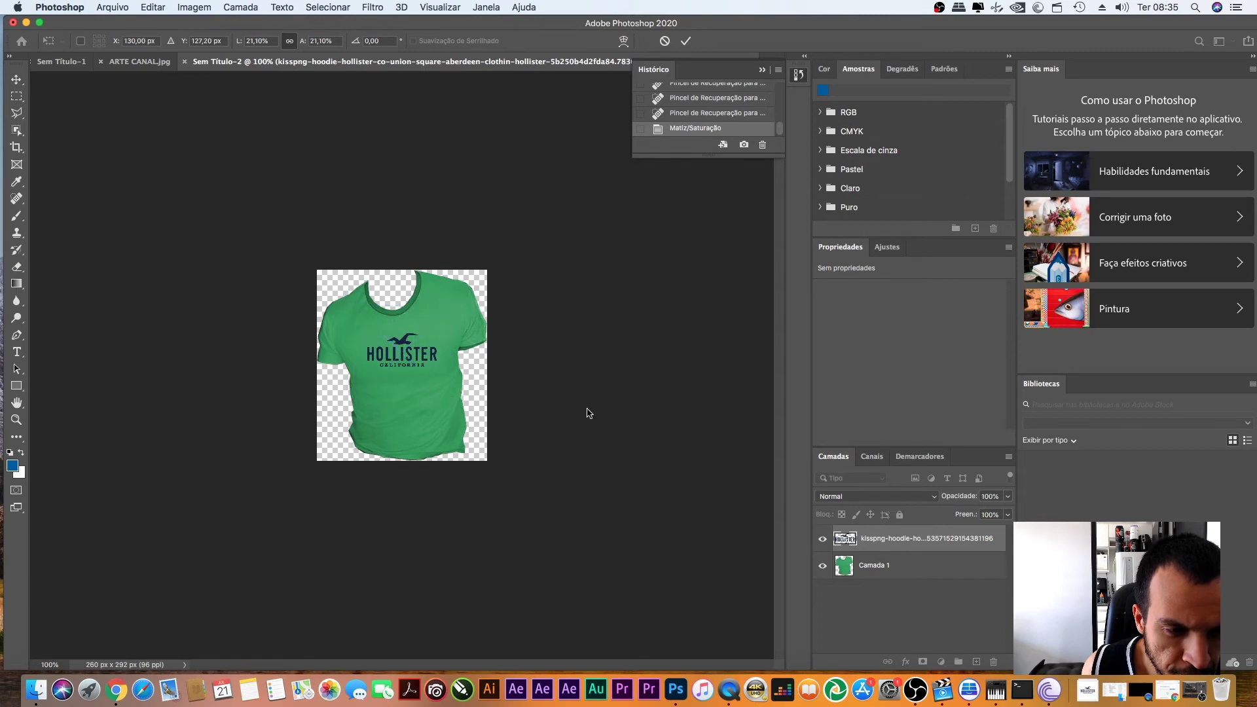
pyautogui.keyDown('shift'); pyautogui.click(892, 566); pyautogui.keyUp('shift')
pyautogui.press('super+g')
# - Select the canvas contents, then return to the ARTE CANAL.jpg channel art document
pyautogui.press('super+a')
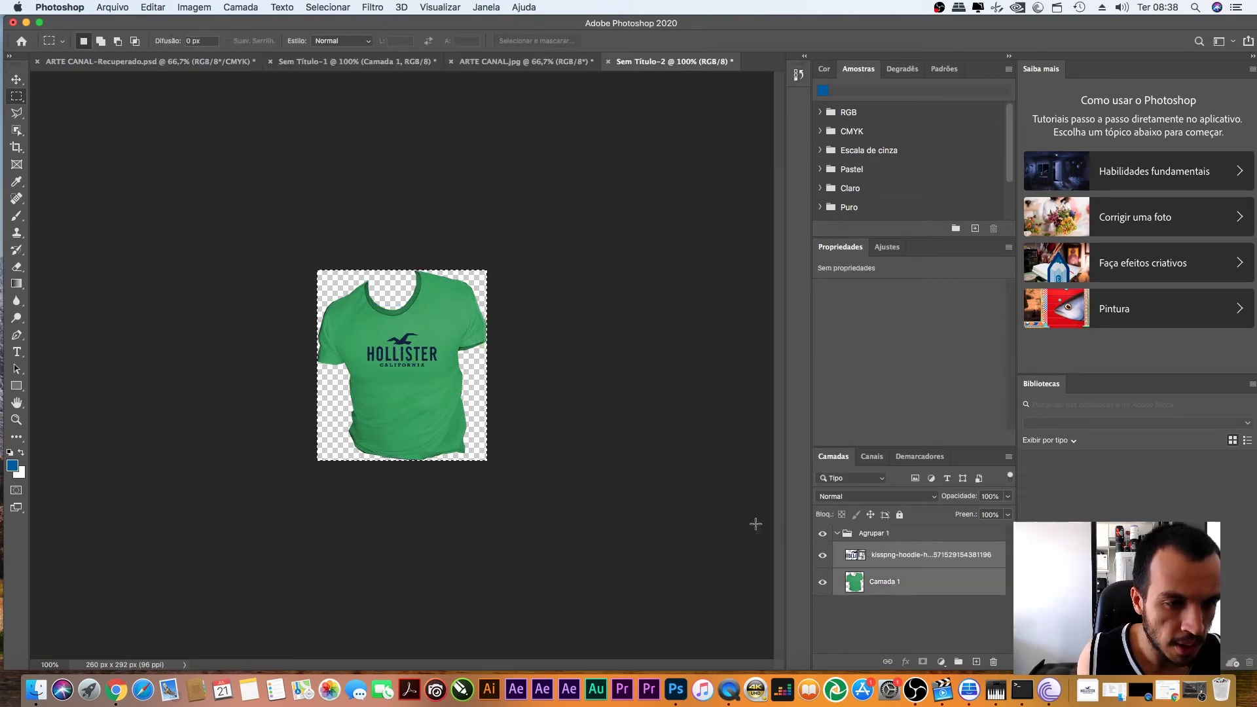
pyautogui.press('super+d')
pyautogui.press('l')
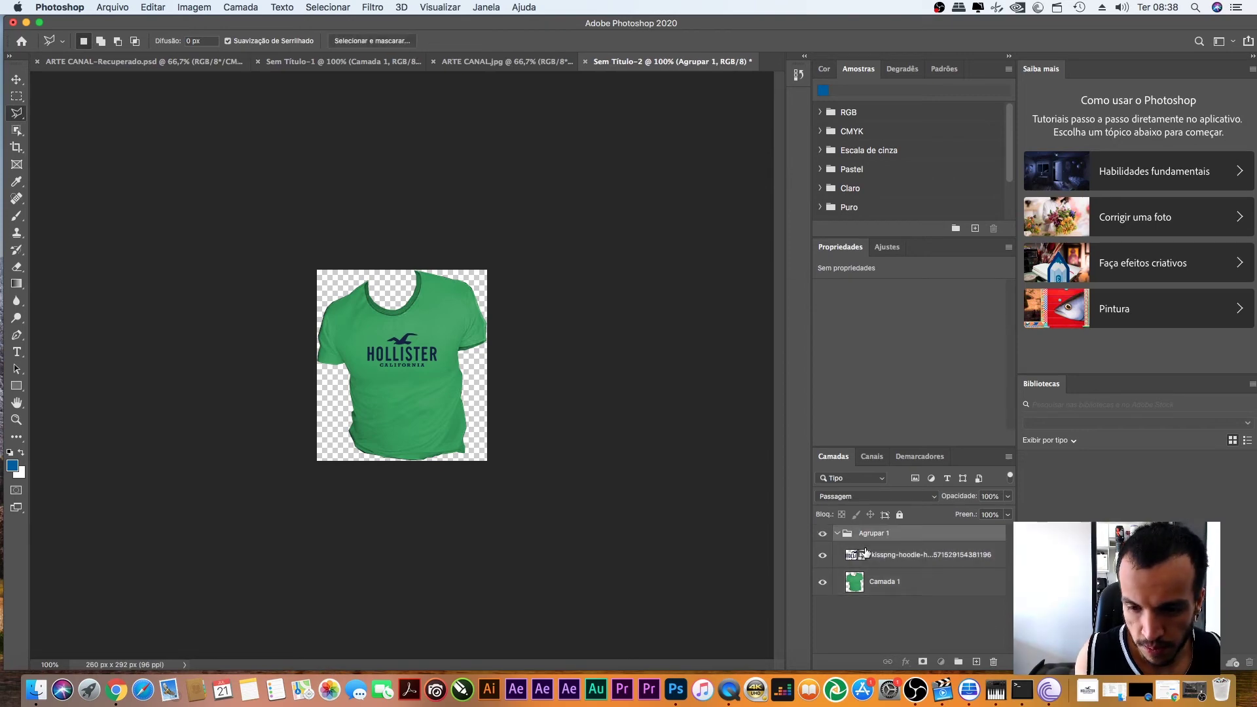
pyautogui.click(877, 576)
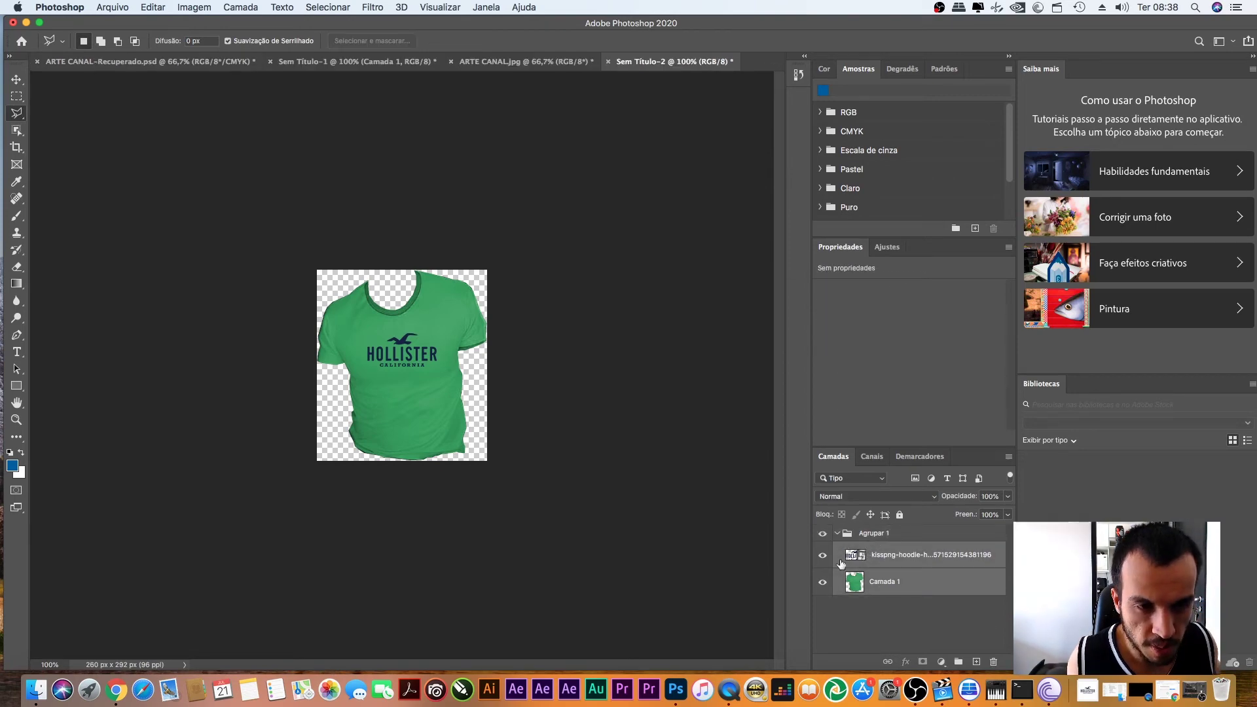
pyautogui.click(478, 61)
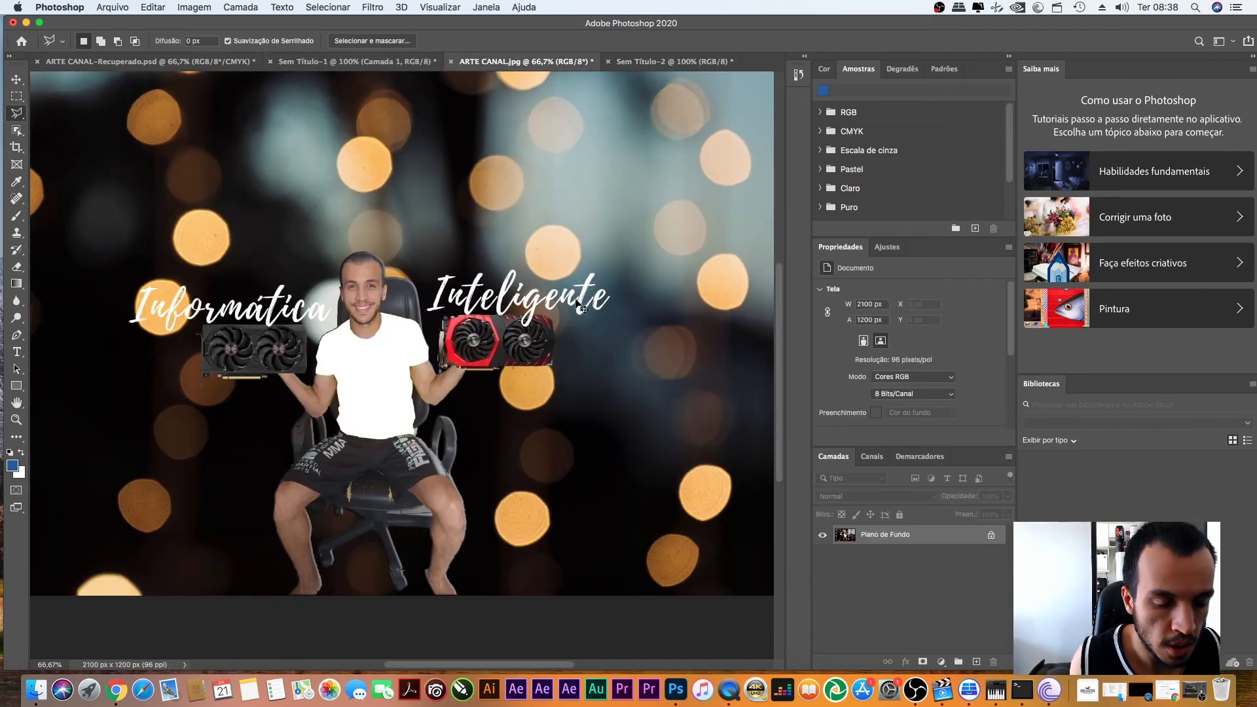
# - Paste the green Hollister shirt into the channel art and position it over the man's torso
pyautogui.press('super+v')
pyautogui.click(740, 410)
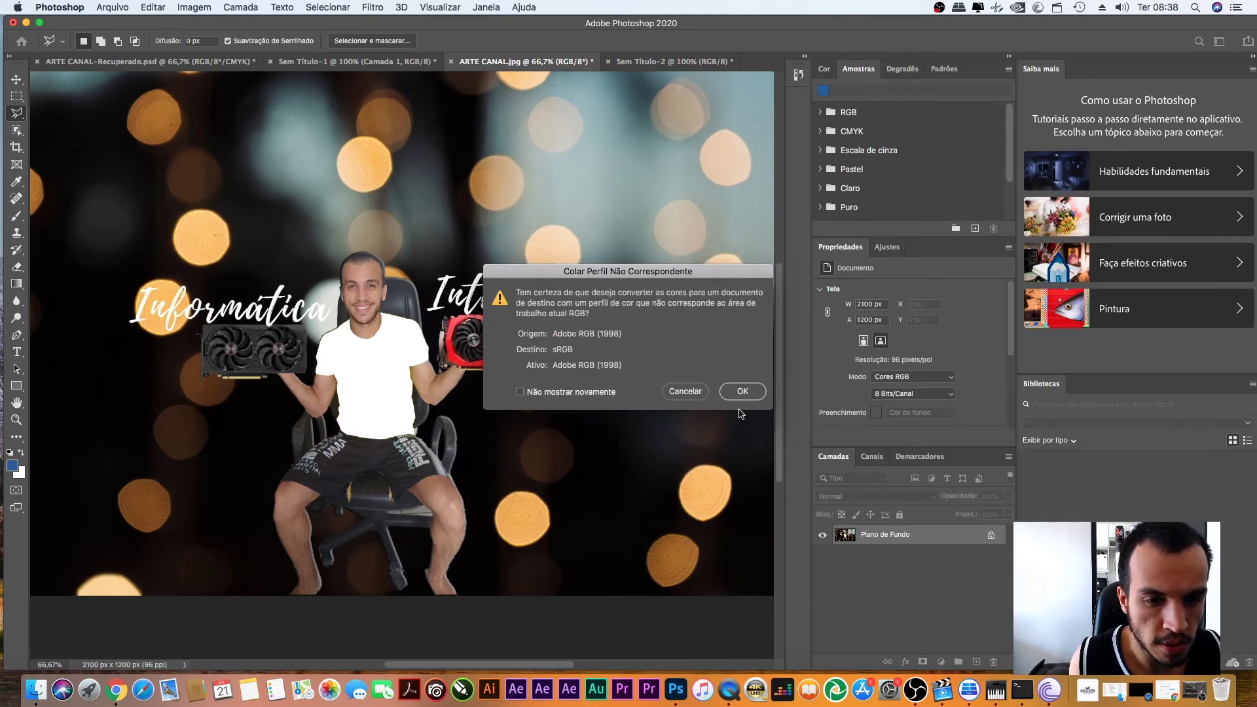
pyautogui.click(741, 393)
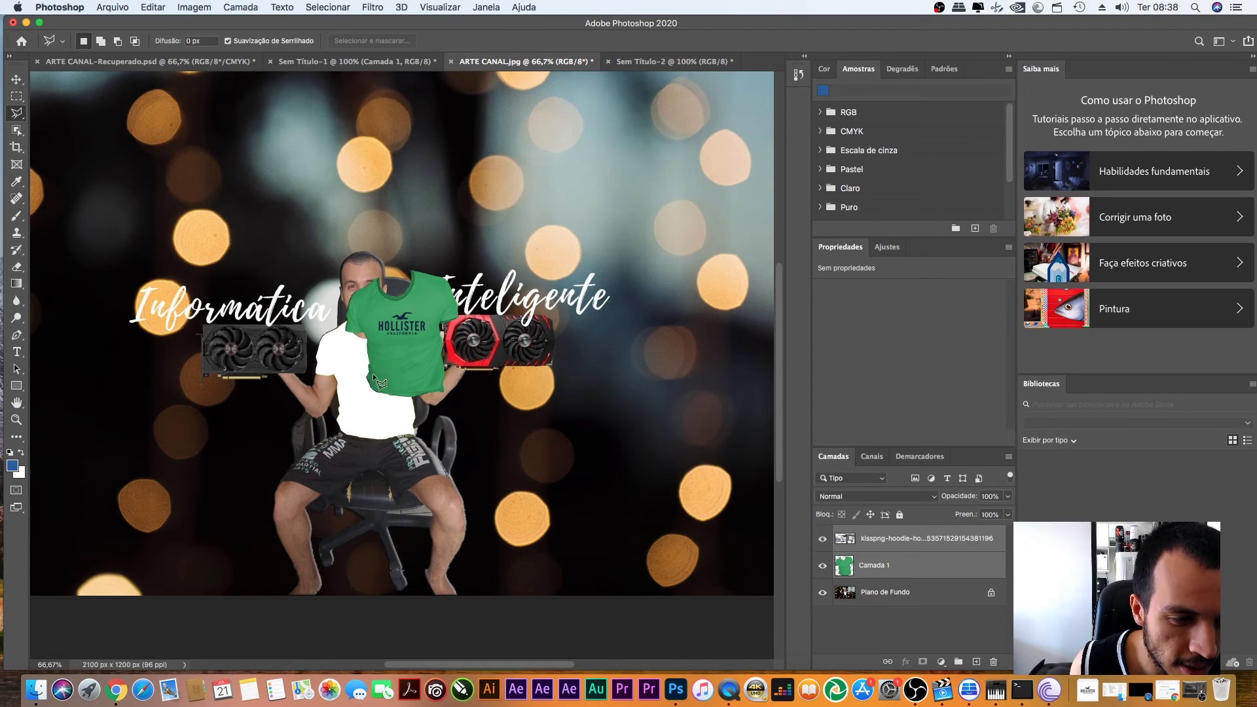
pyautogui.click(17, 83)
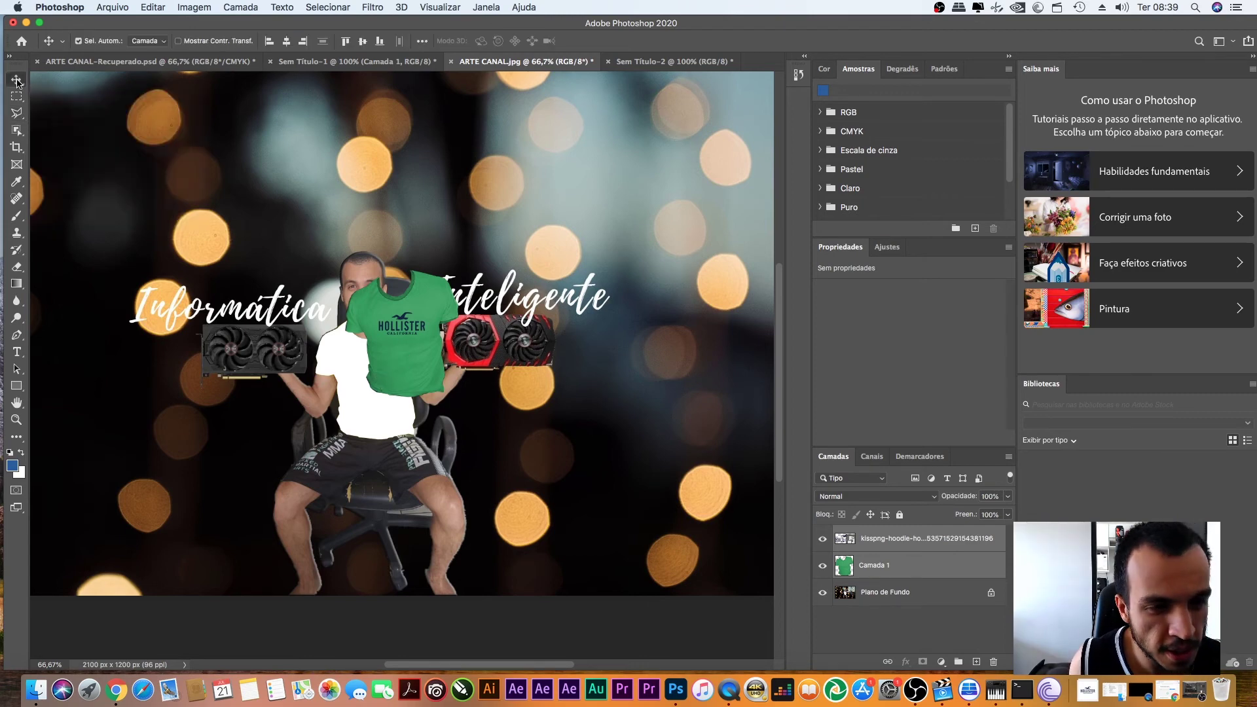
pyautogui.moveTo(407, 340); pyautogui.dragTo(376, 378)
pyautogui.moveTo(377, 382); pyautogui.dragTo(377, 381)
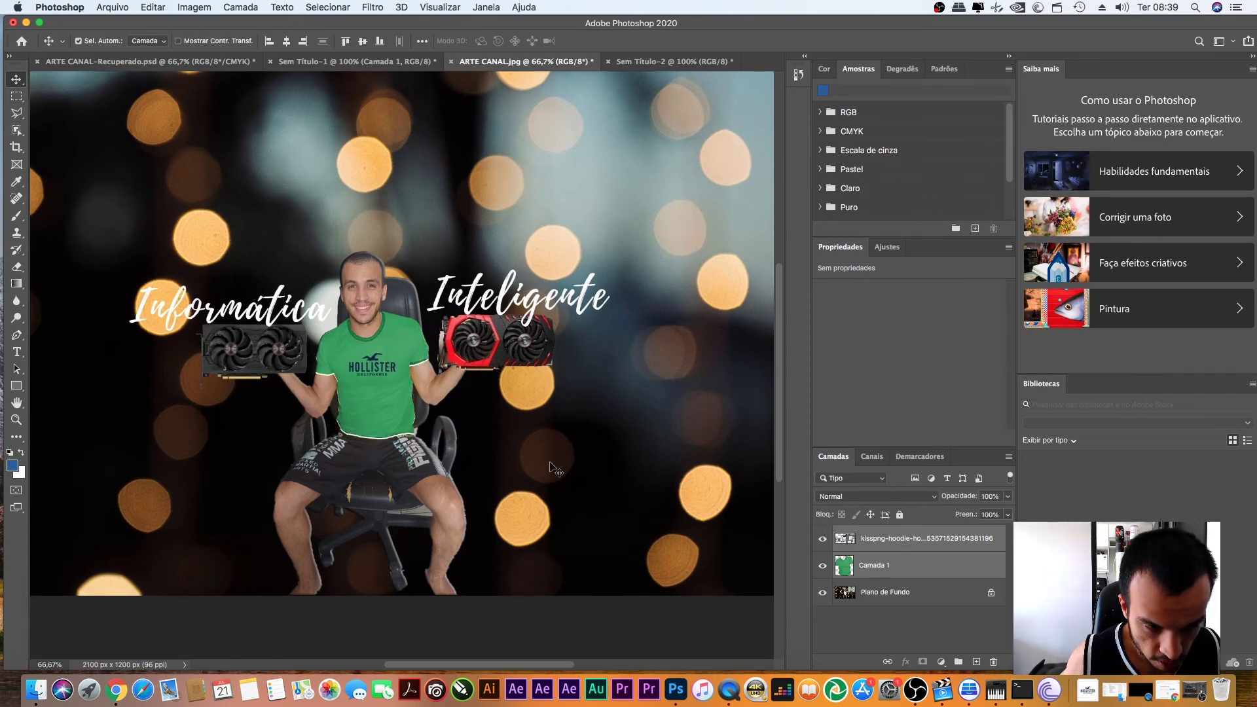
pyautogui.press('Down')
pyautogui.press('Down')
pyautogui.press('Down')
pyautogui.press('Down')
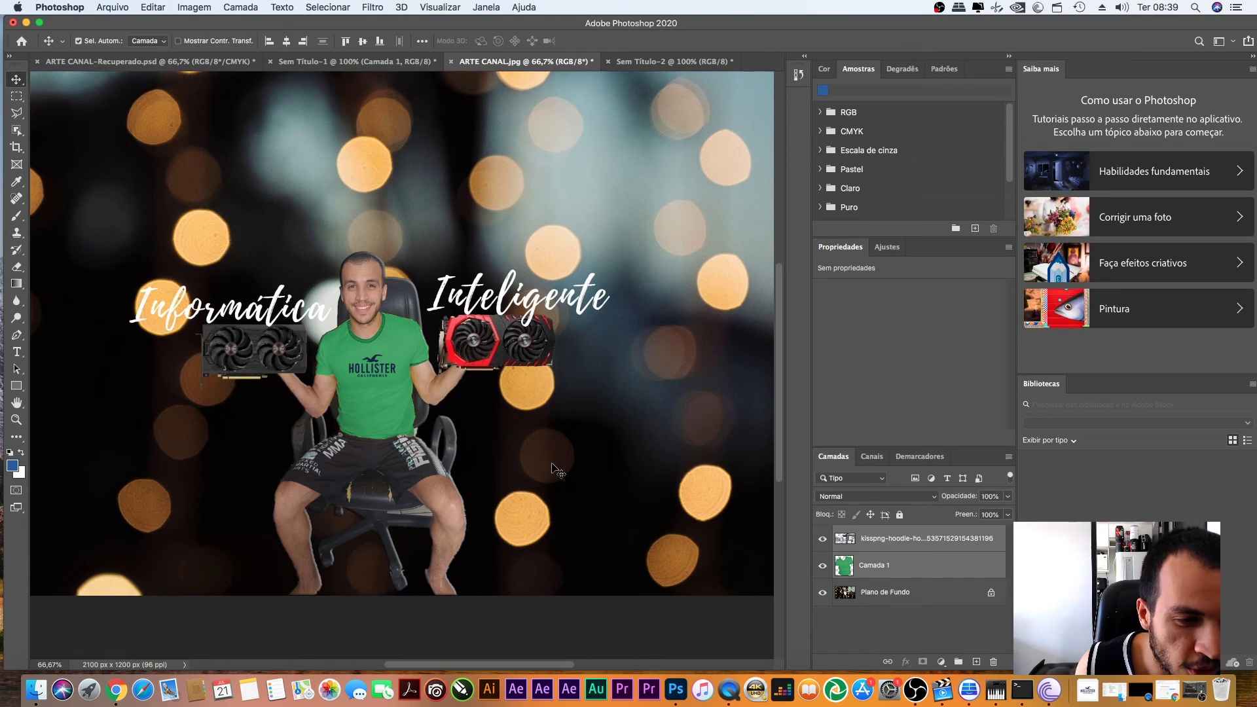
pyautogui.click(556, 470)
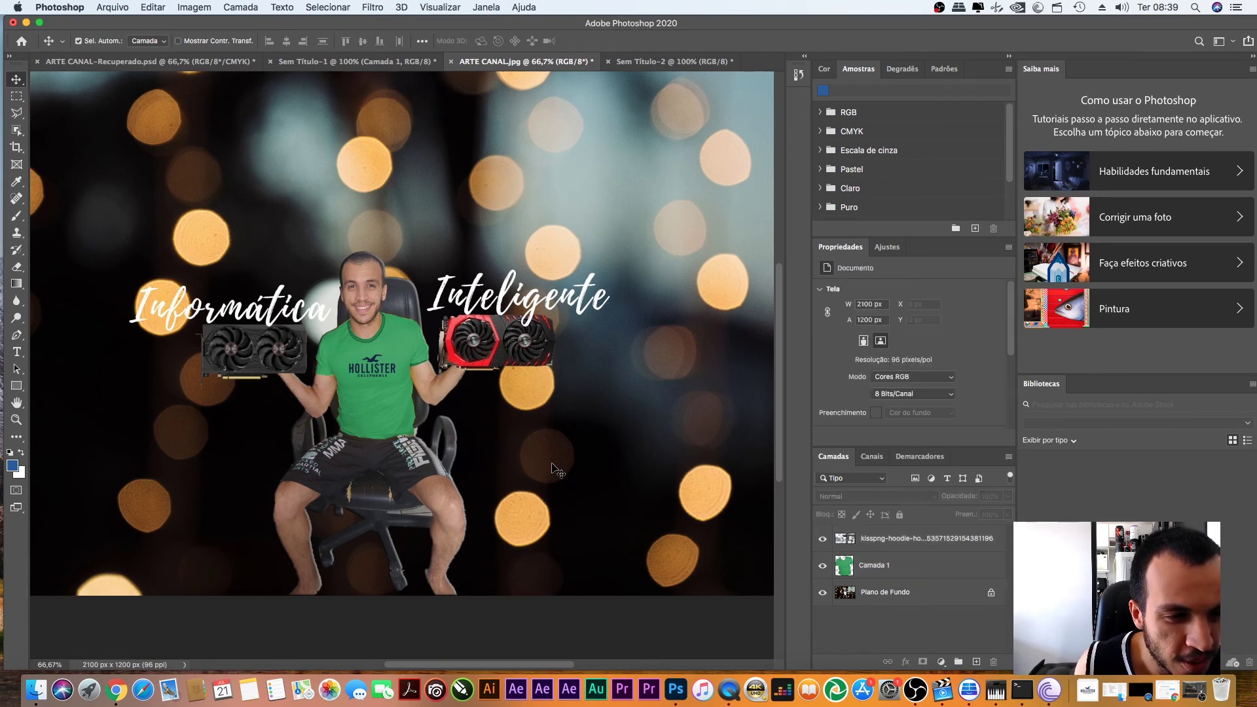